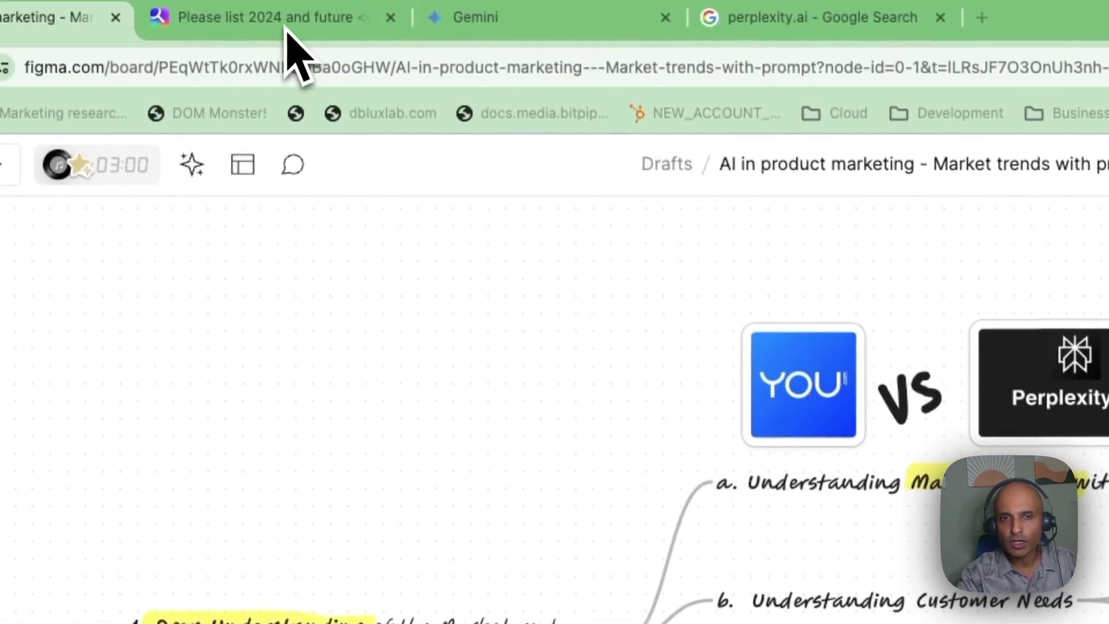
Step: Bring up the You.com answer and scroll through its eight NoSQL trends and five customer personas
left_click(286, 26)
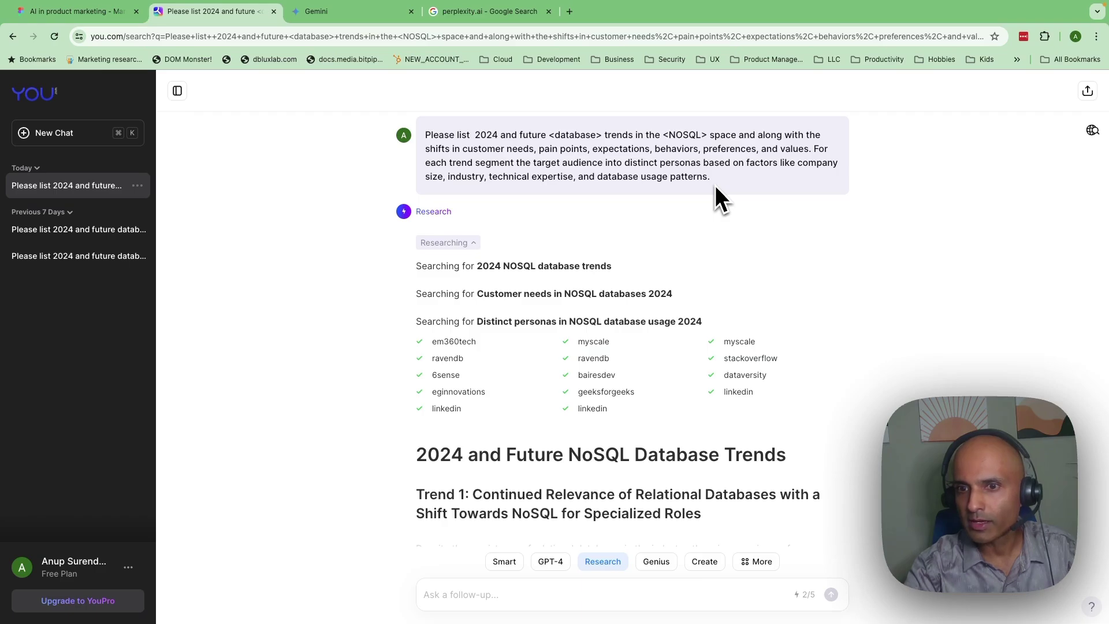
scroll(682, 332, "down", 1)
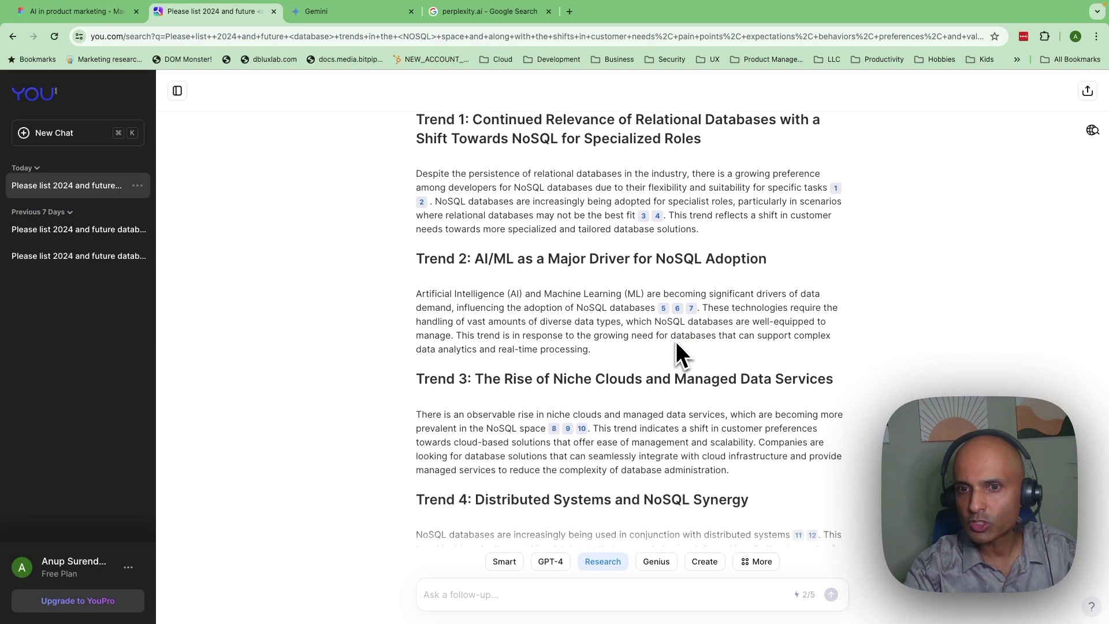
scroll(508, 278, "up", 1)
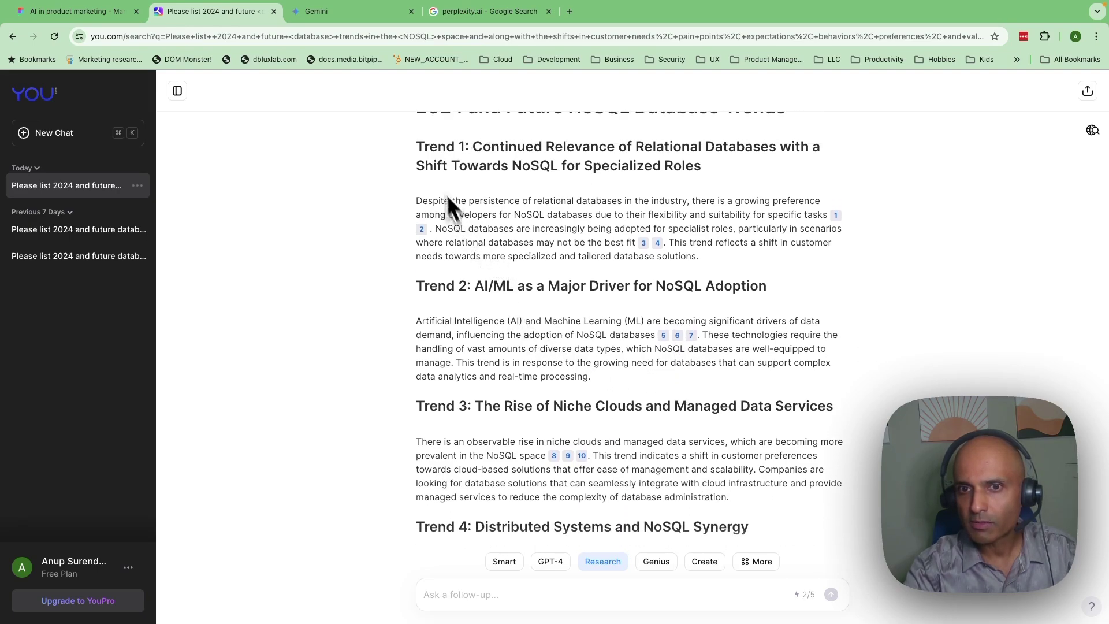
scroll(428, 293, "down", 3)
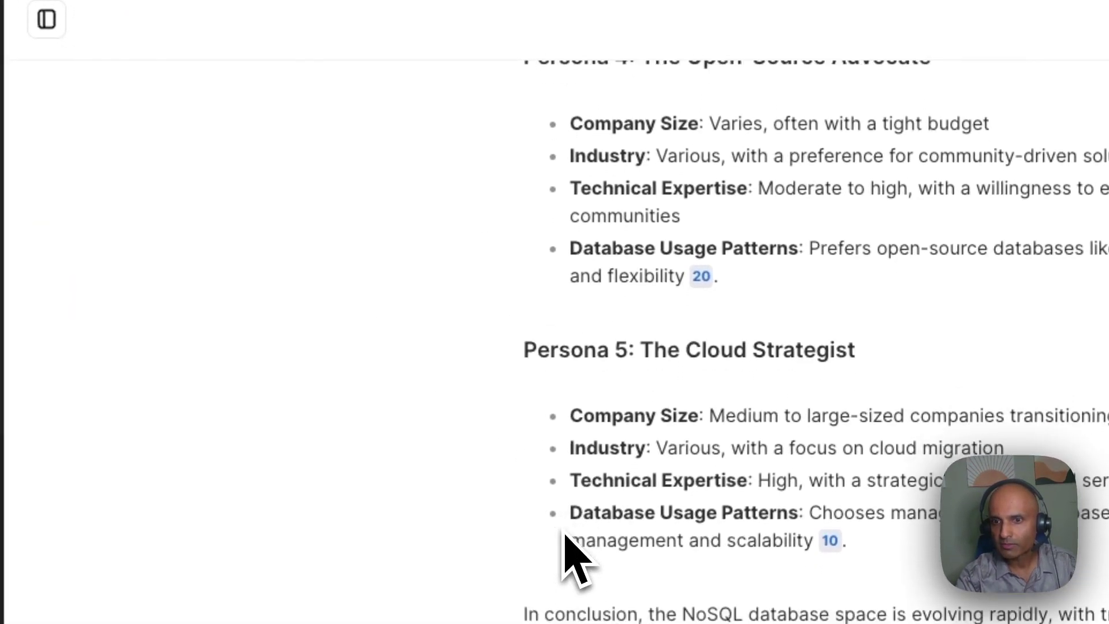
scroll(565, 536, "up", 10)
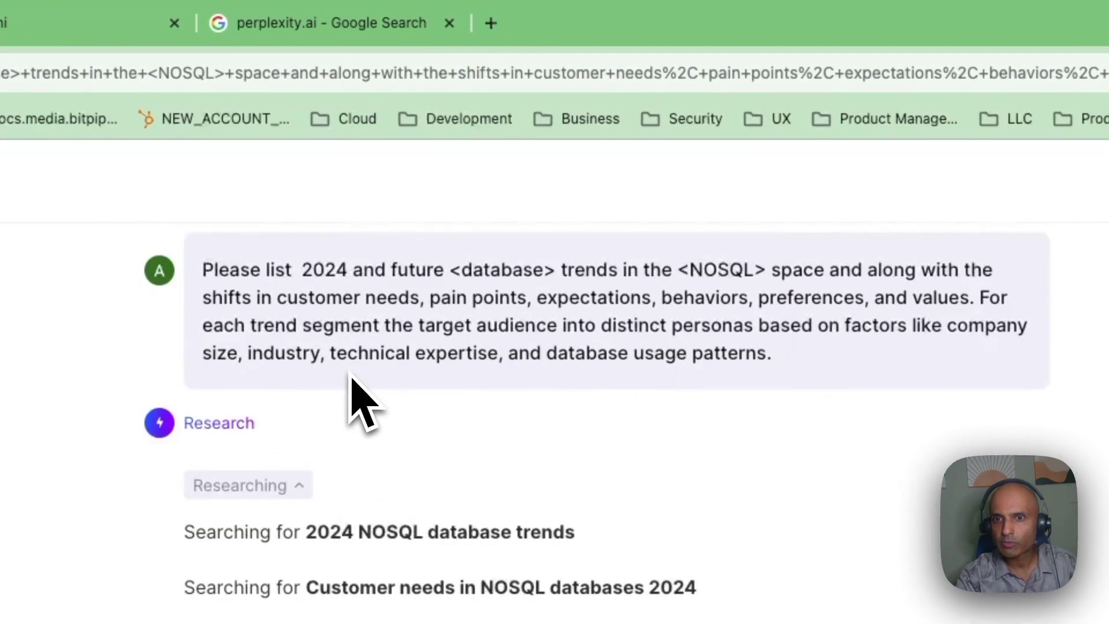
Step: Copy the full NoSQL trends prompt, close the perplexity.ai Google Search tab, and open a new tab
left_click_drag(802, 361, 241, 321)
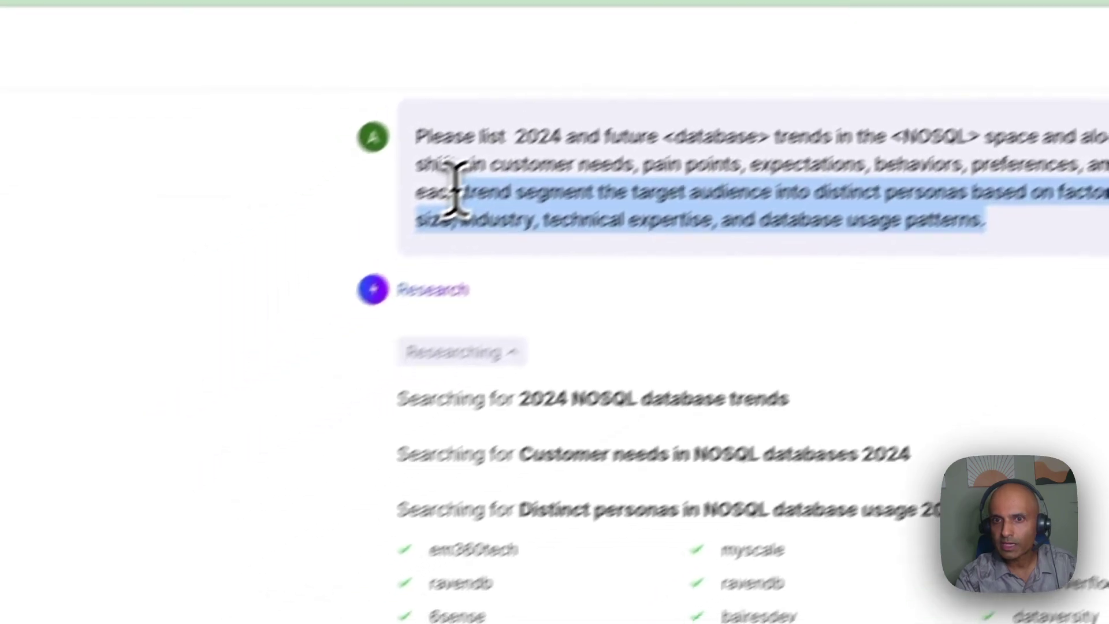
left_click_drag(459, 185, 411, 148)
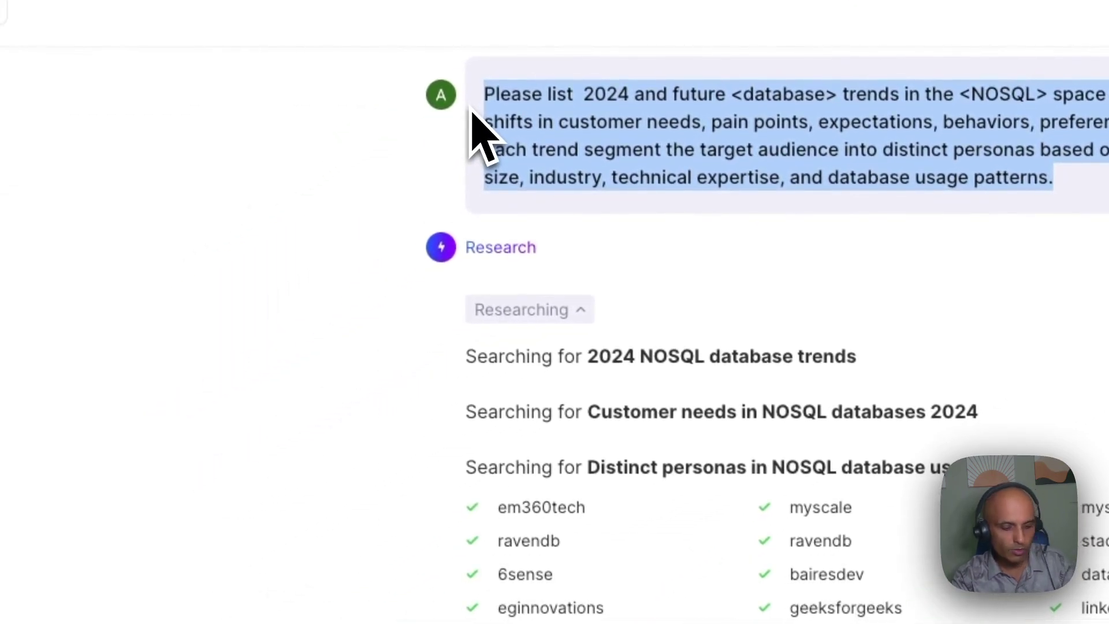
scroll(618, 503, "down", 5)
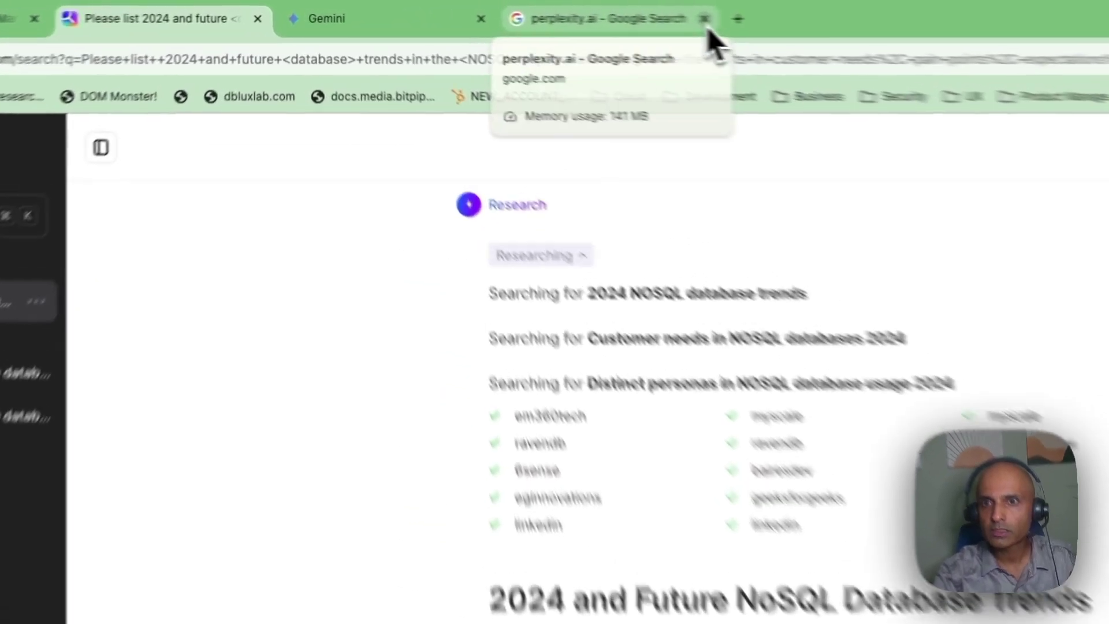
left_click(549, 11)
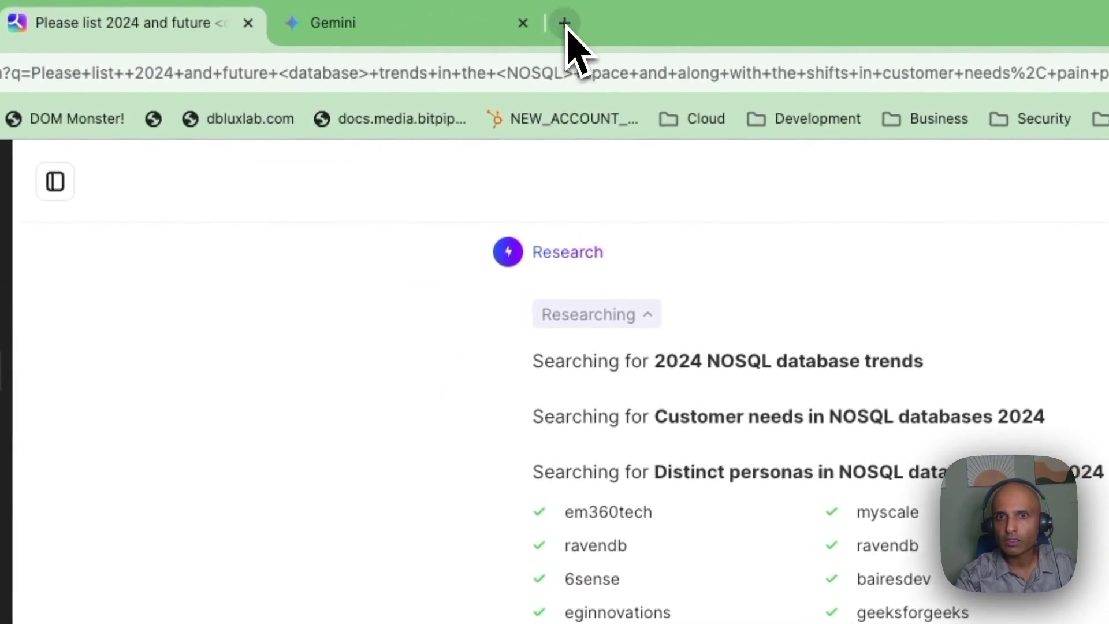
left_click(560, 23)
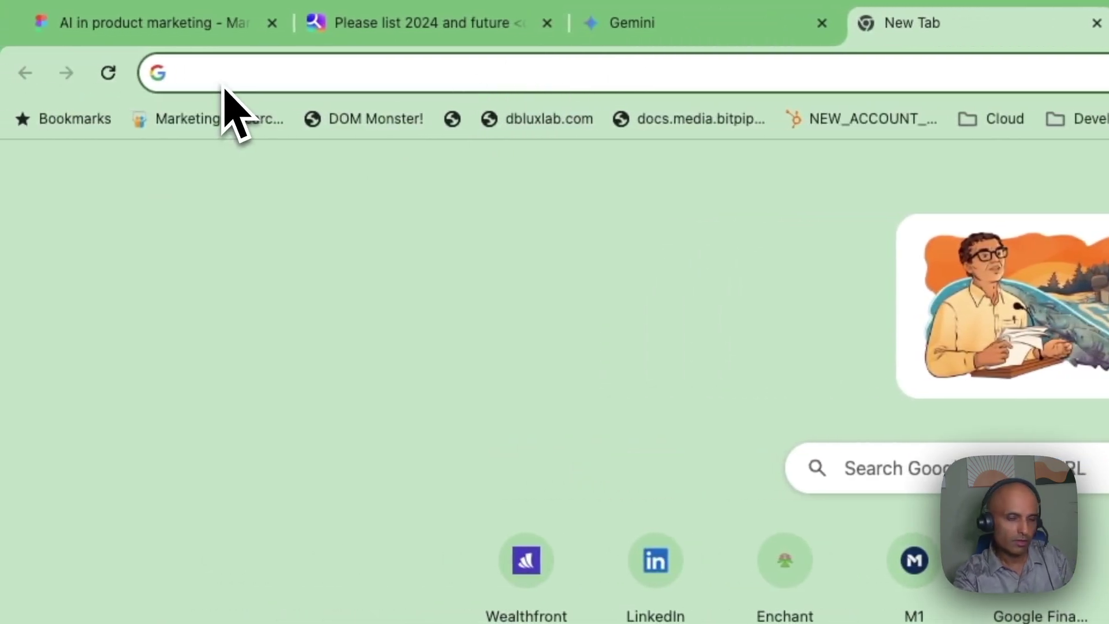
Step: Load perplexity.ai, set Focus to Academic, and submit the pasted NoSQL trends prompt
type("perplexity.ai")
key("Return")
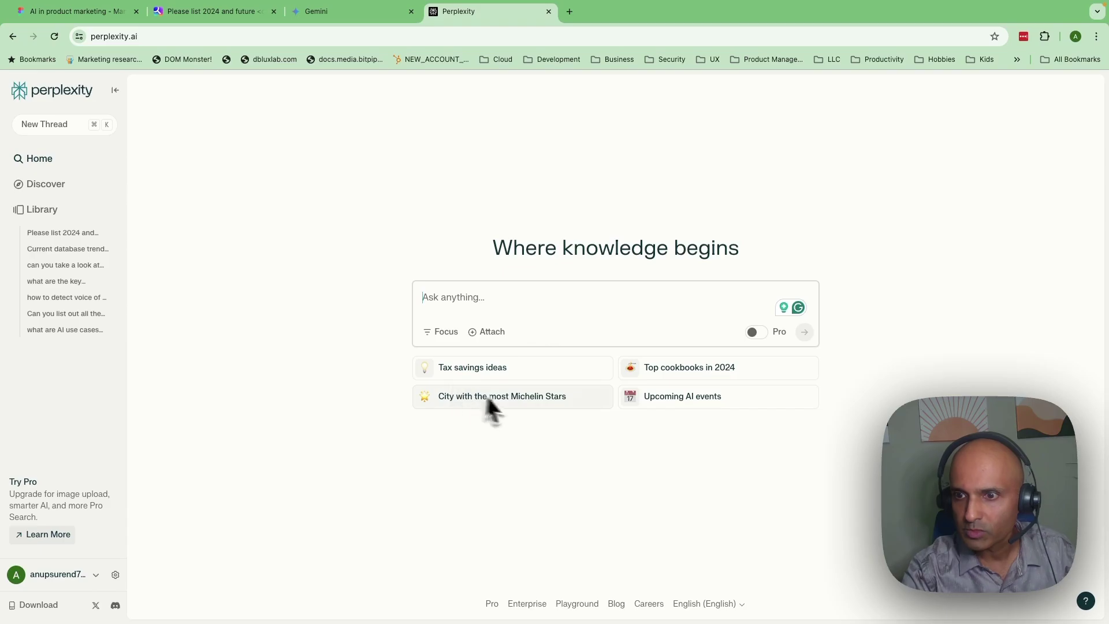
left_click(438, 334)
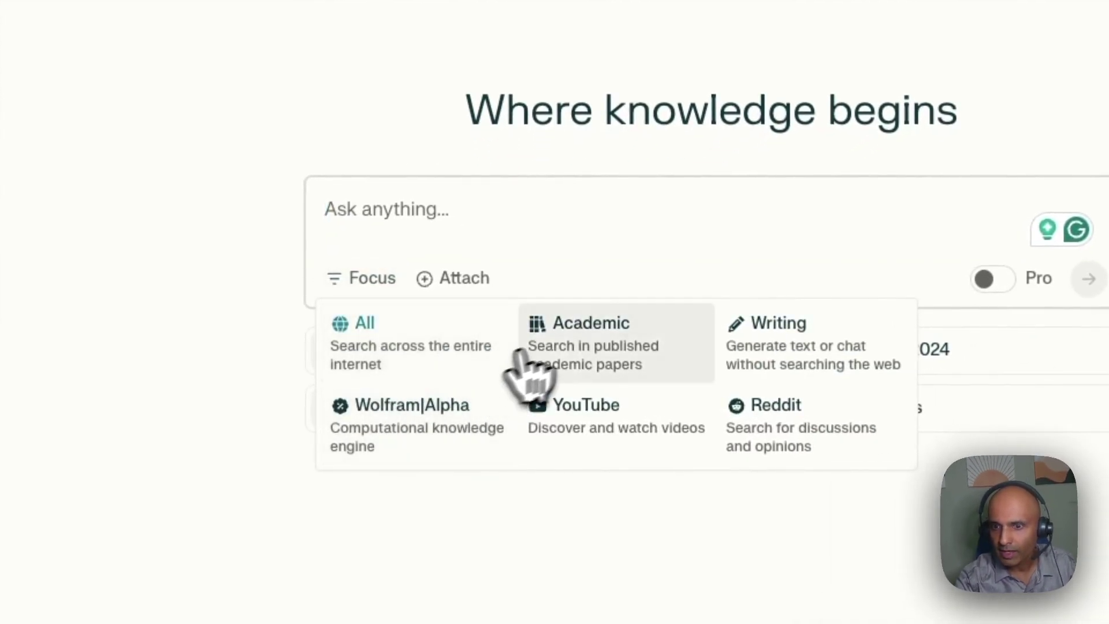
left_click(563, 347)
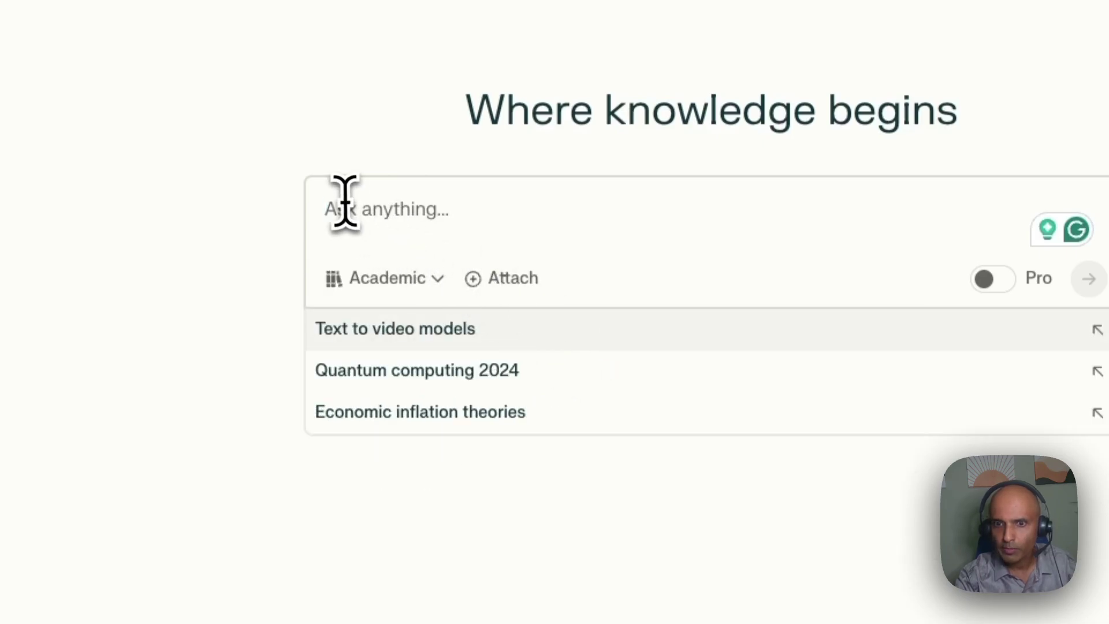
left_click(413, 281)
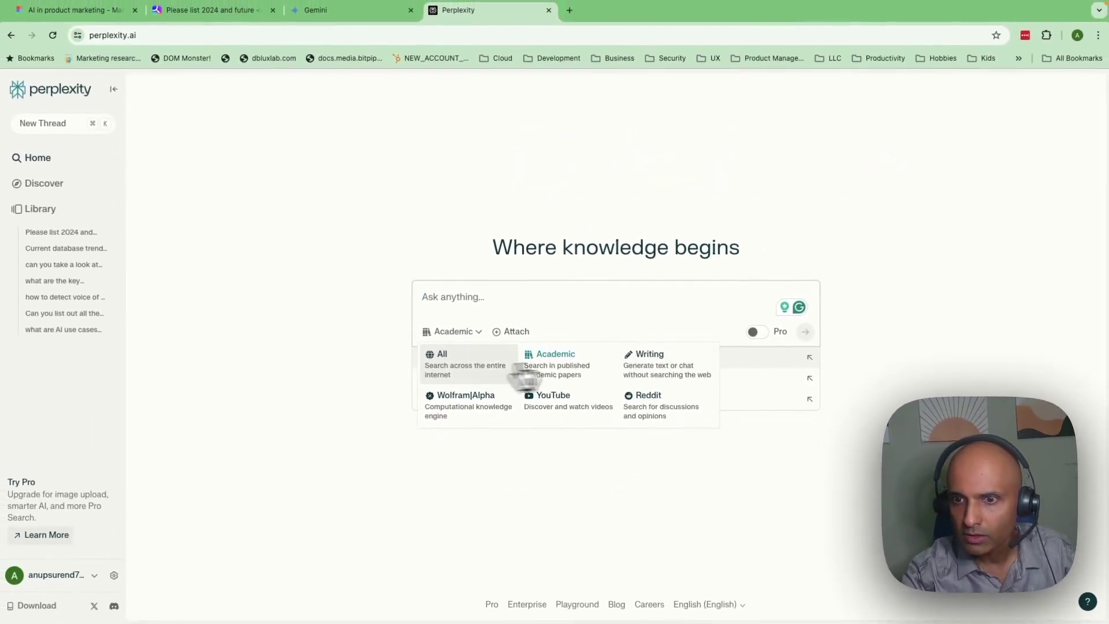
left_click(540, 363)
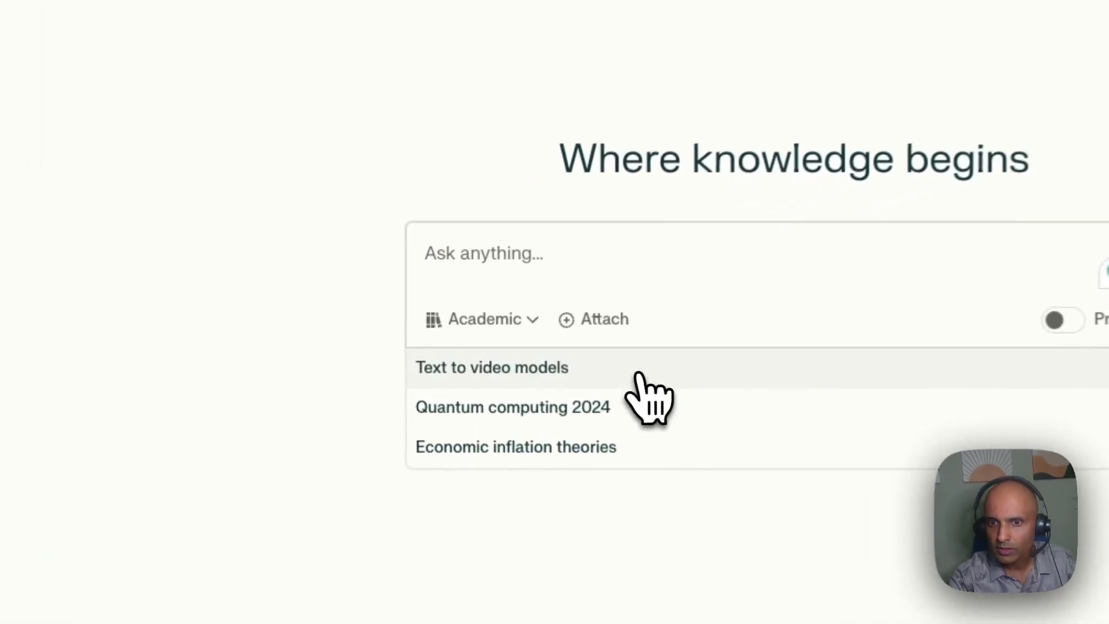
key("ctrl+v")
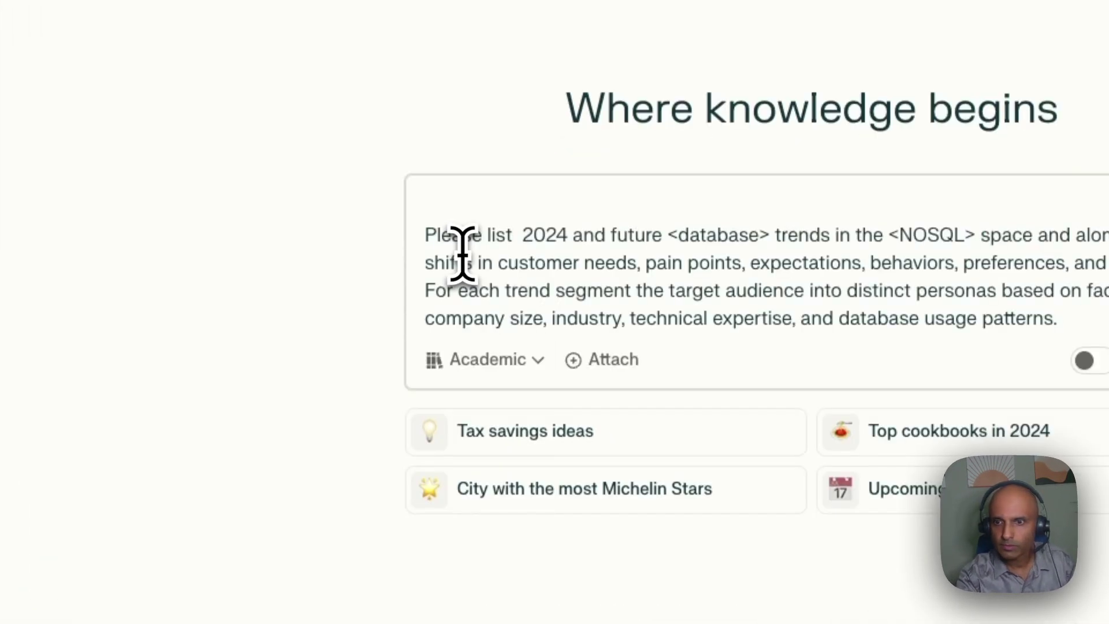
key("Return")
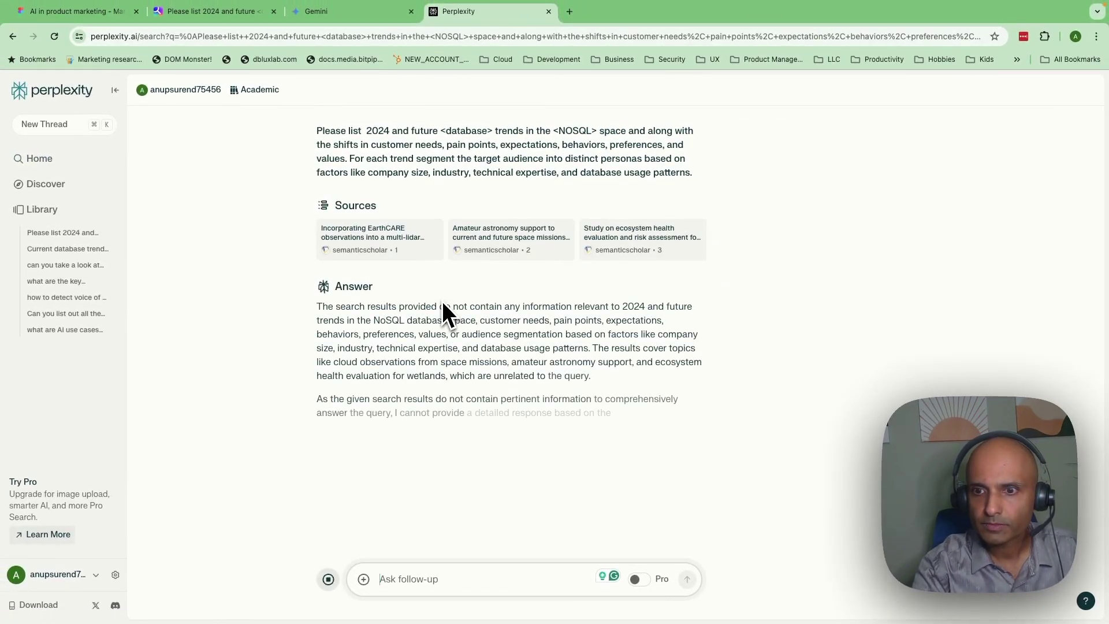
Step: Highlight '2024' in Perplexity's answer and scroll it and the You.com answer to compare them
double_click(635, 308)
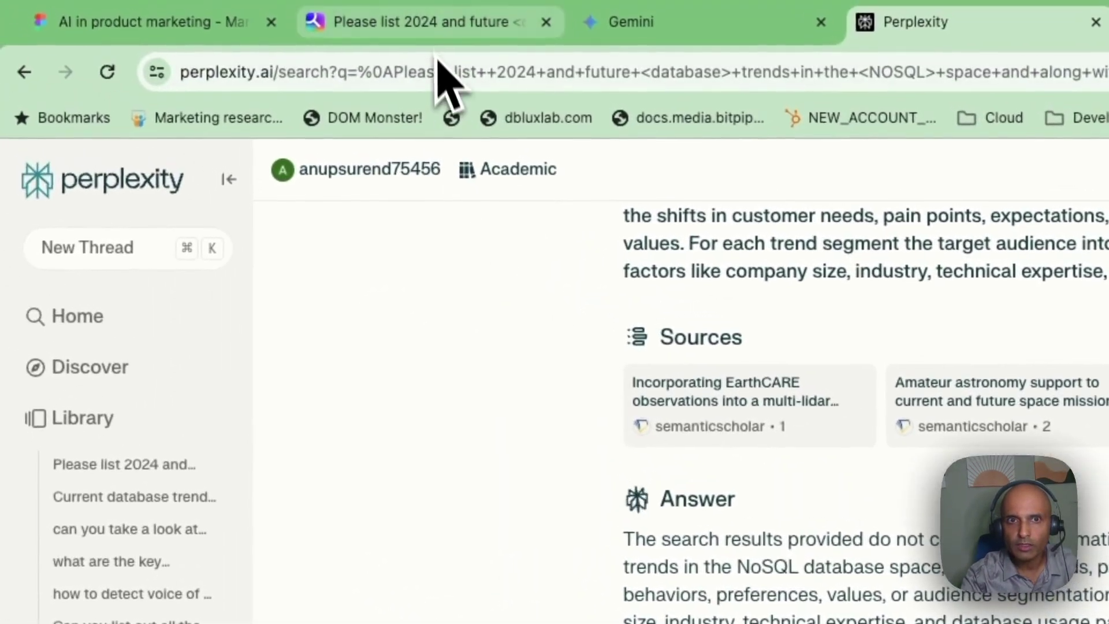
left_click(443, 75)
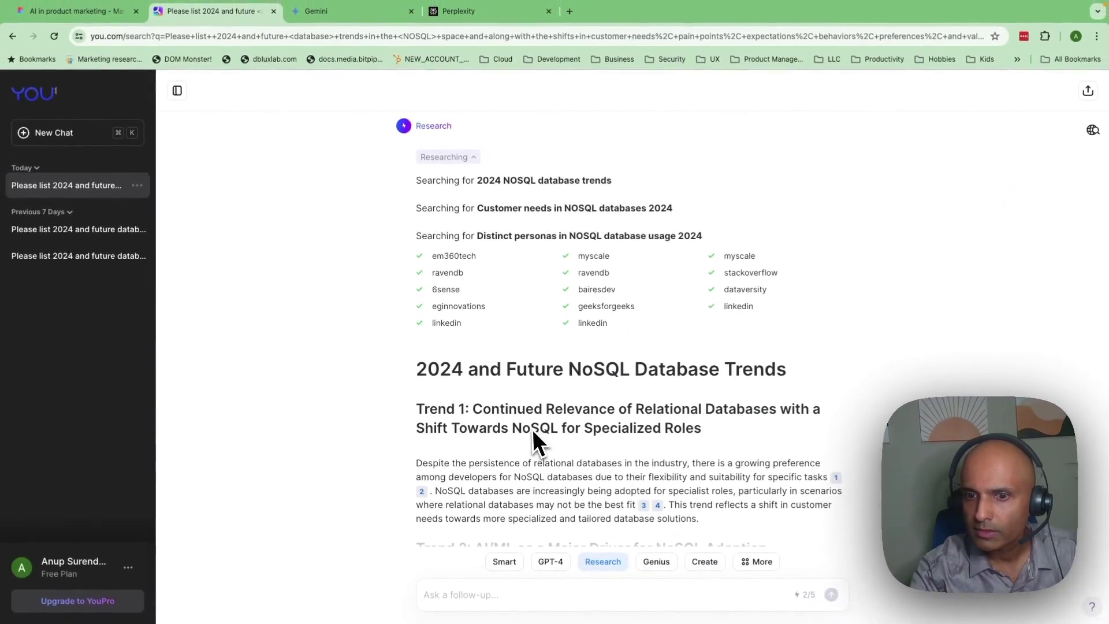
scroll(520, 418, "down", 1)
scroll(513, 414, "down", 3)
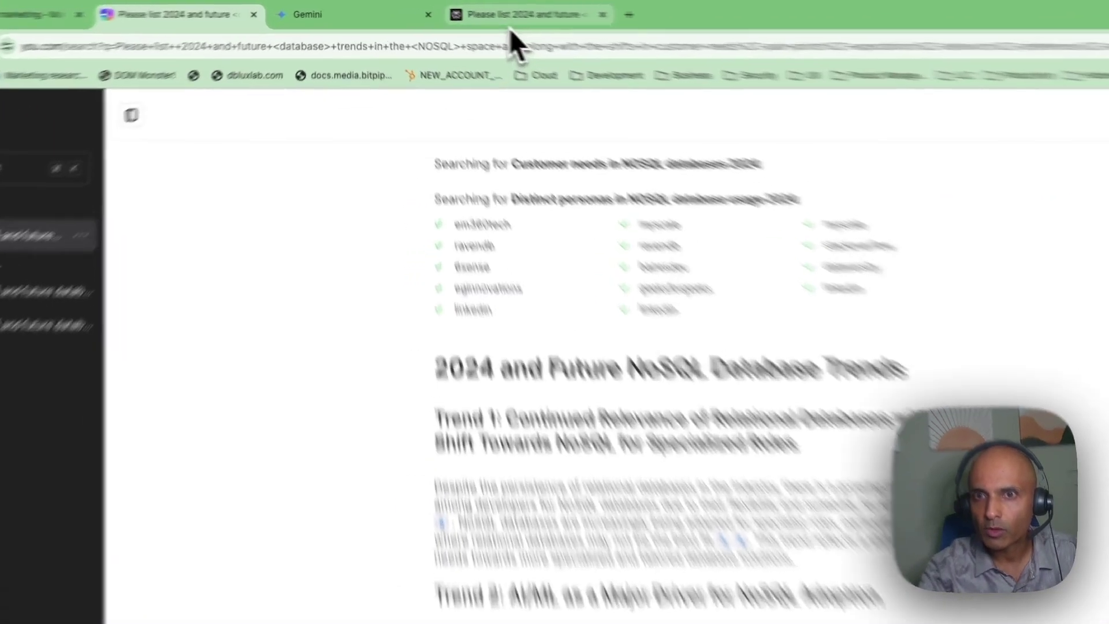
left_click(503, 12)
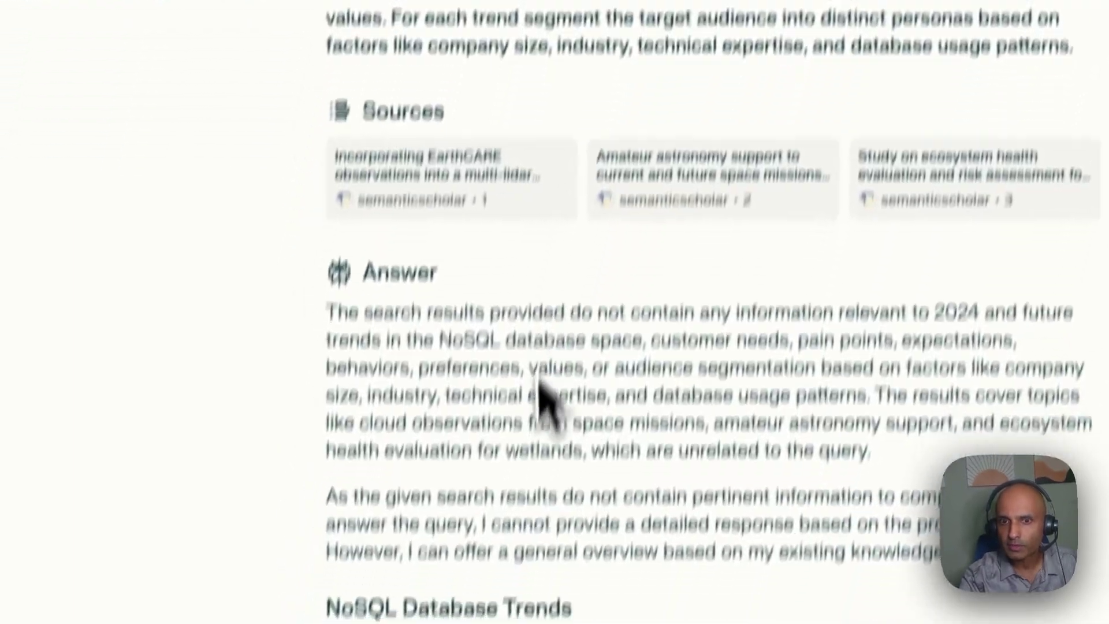
scroll(549, 470, "down", 6)
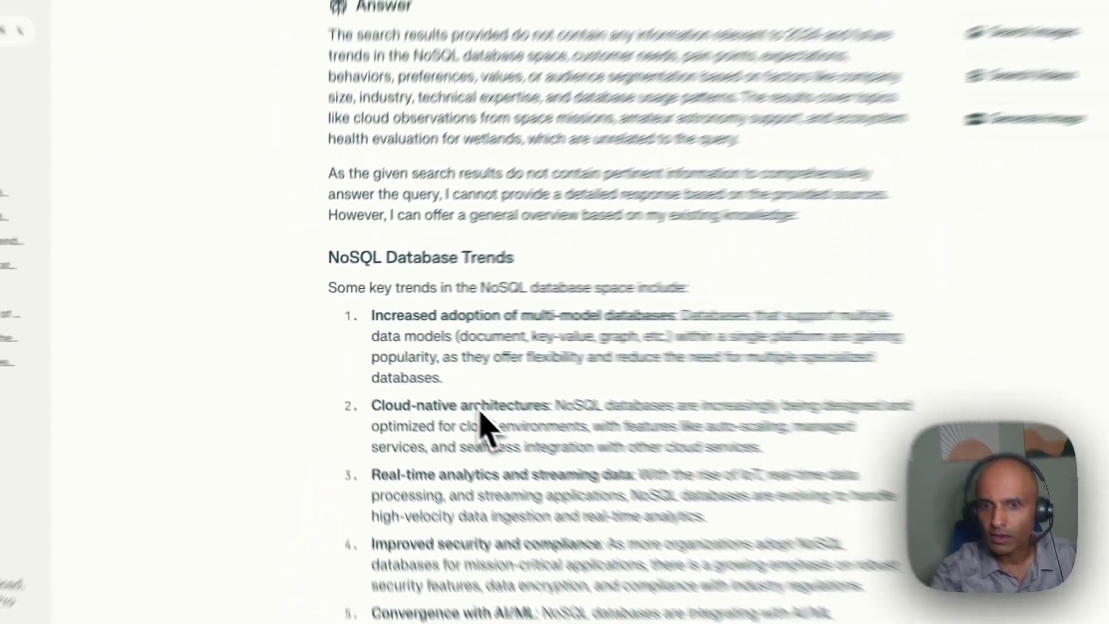
scroll(412, 378, "down", 2)
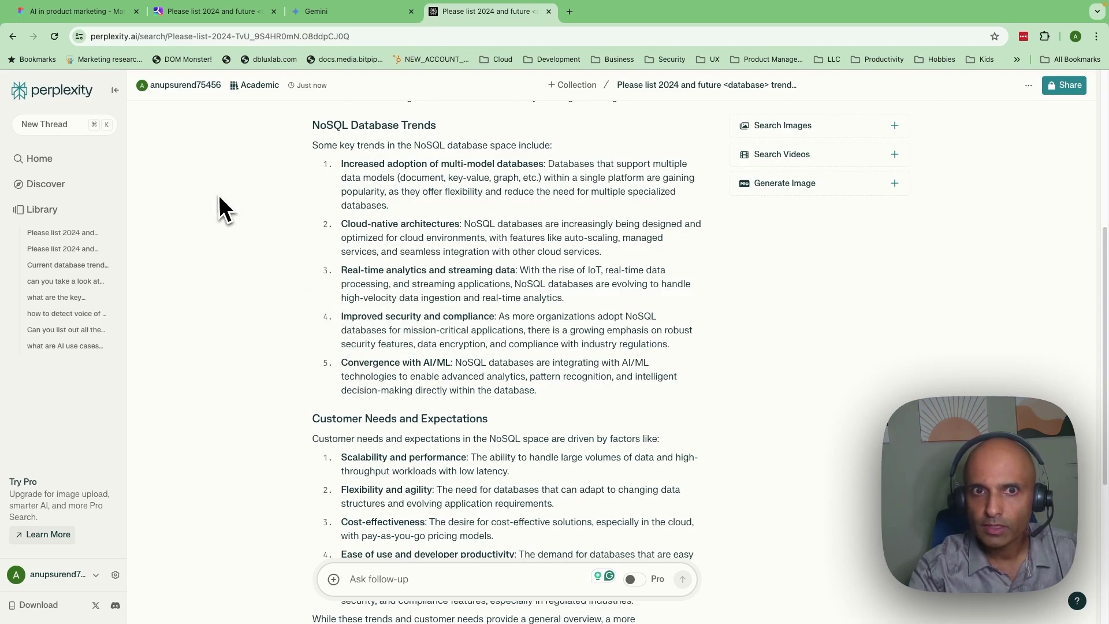
left_click(213, 18)
scroll(334, 328, "down", 10)
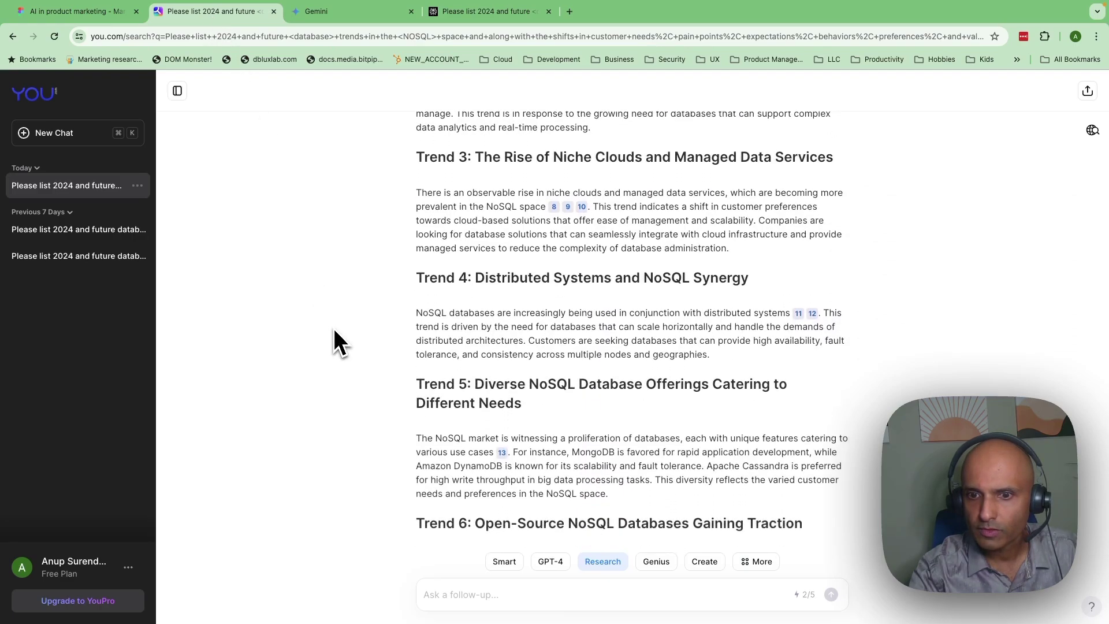
scroll(334, 328, "down", 2)
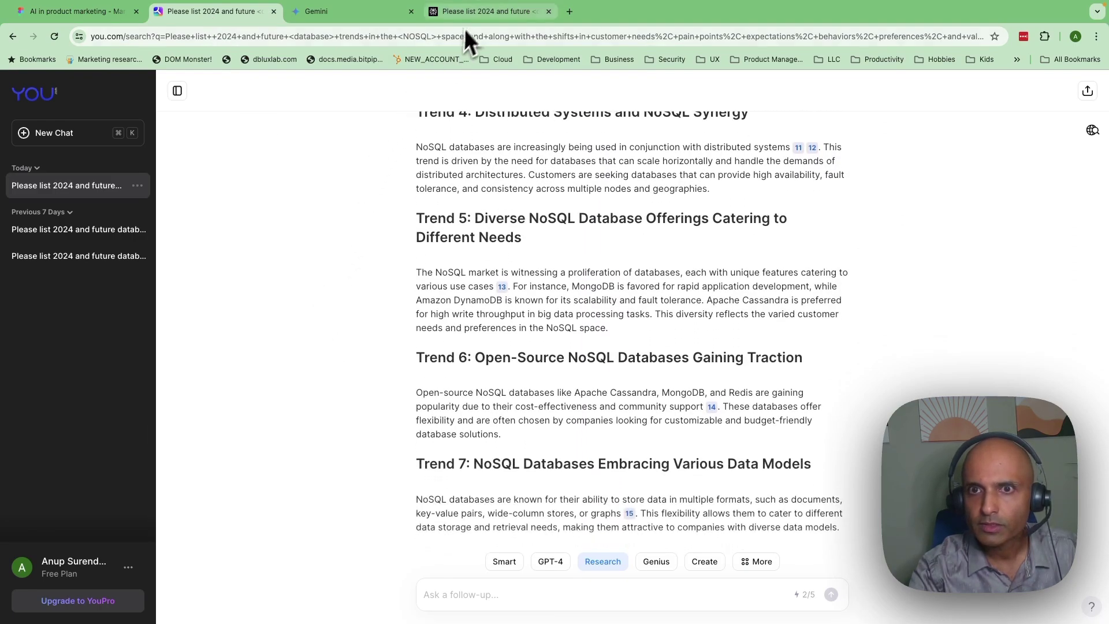
left_click(473, 15)
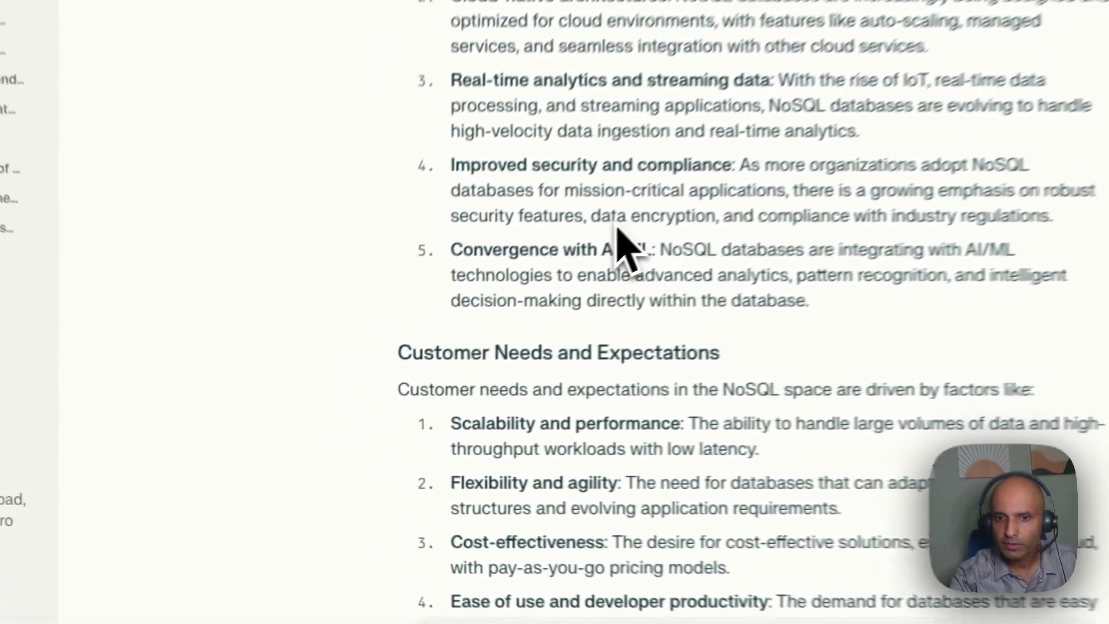
scroll(650, 208, "down", 4)
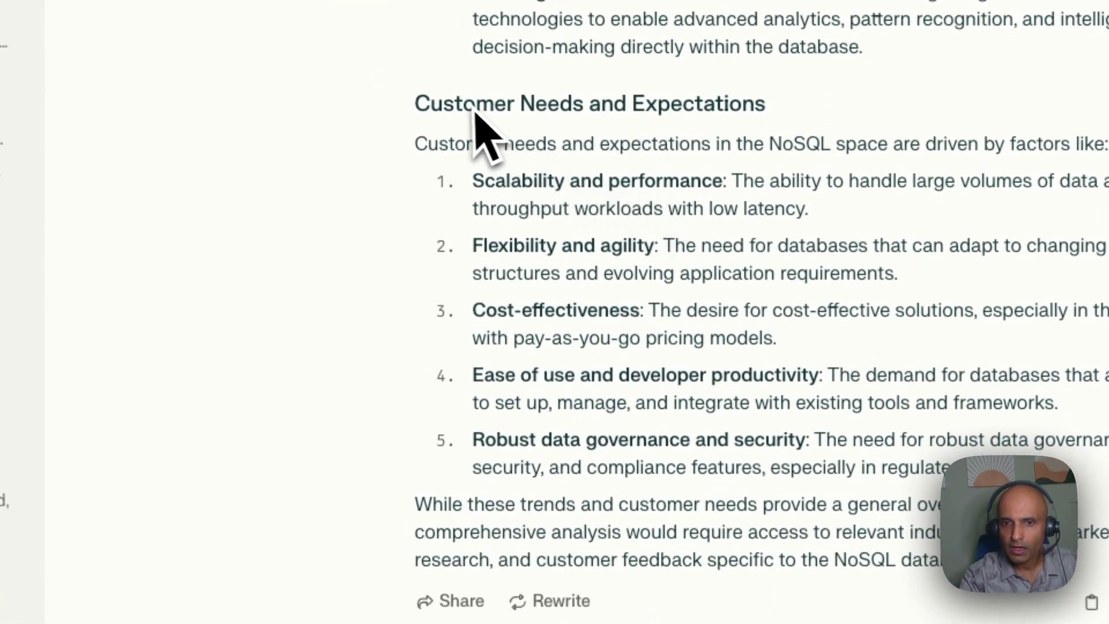
scroll(485, 549, "down", 2)
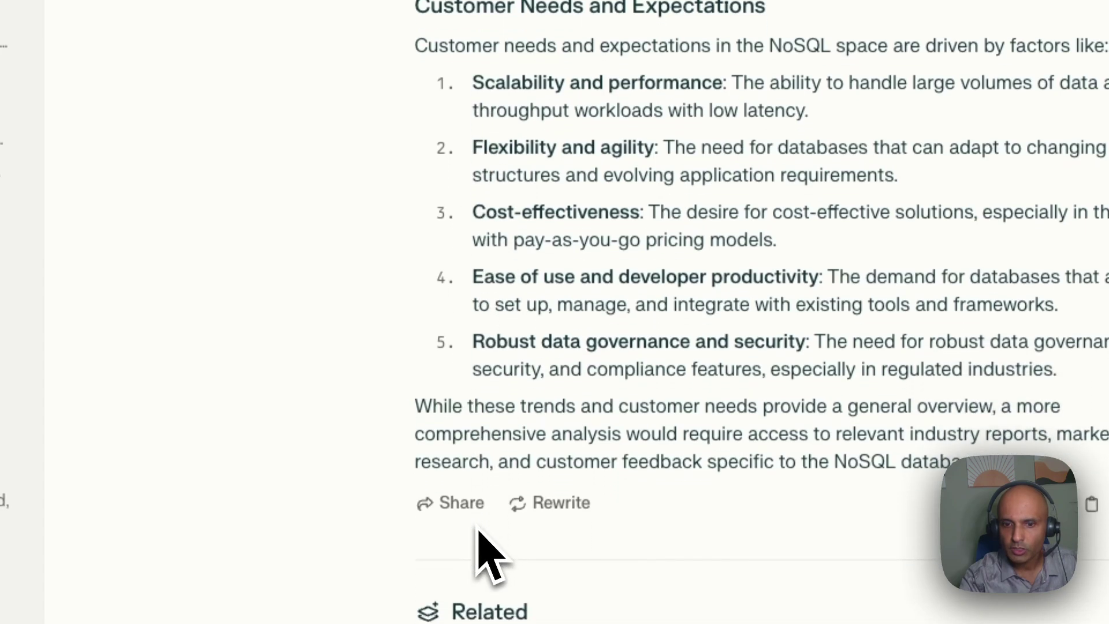
scroll(501, 428, "up", 9)
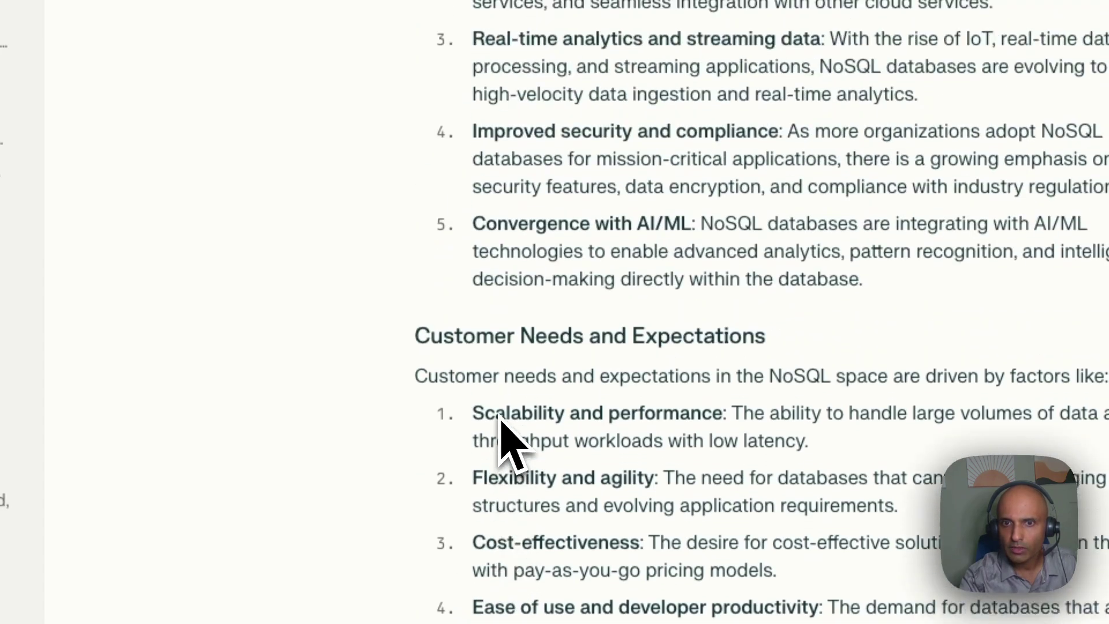
scroll(501, 424, "up", 9)
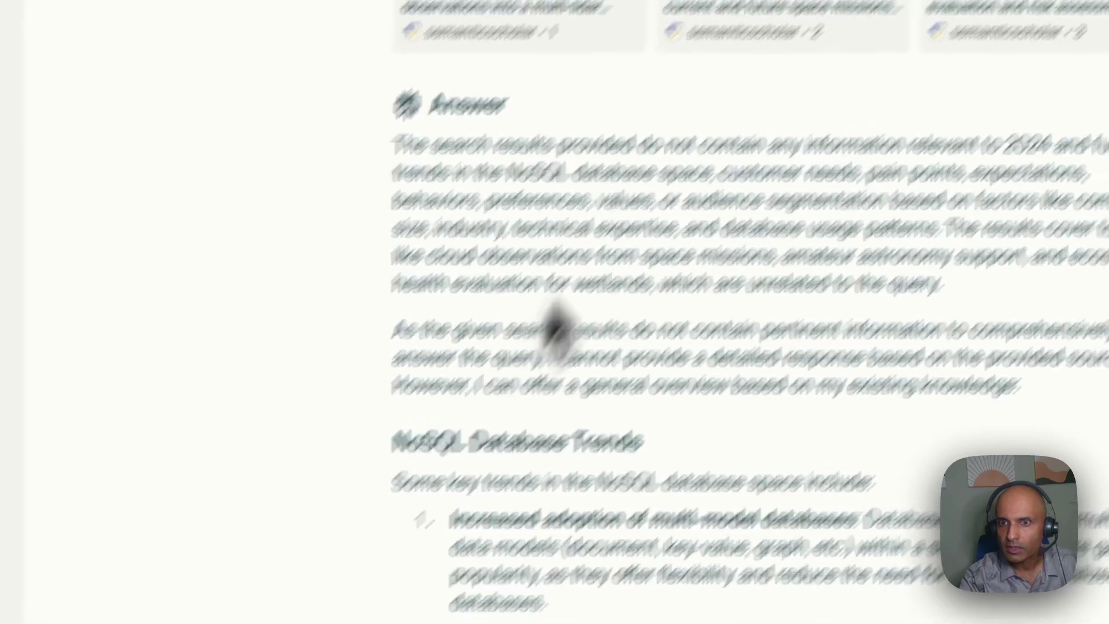
scroll(525, 314, "up", 3)
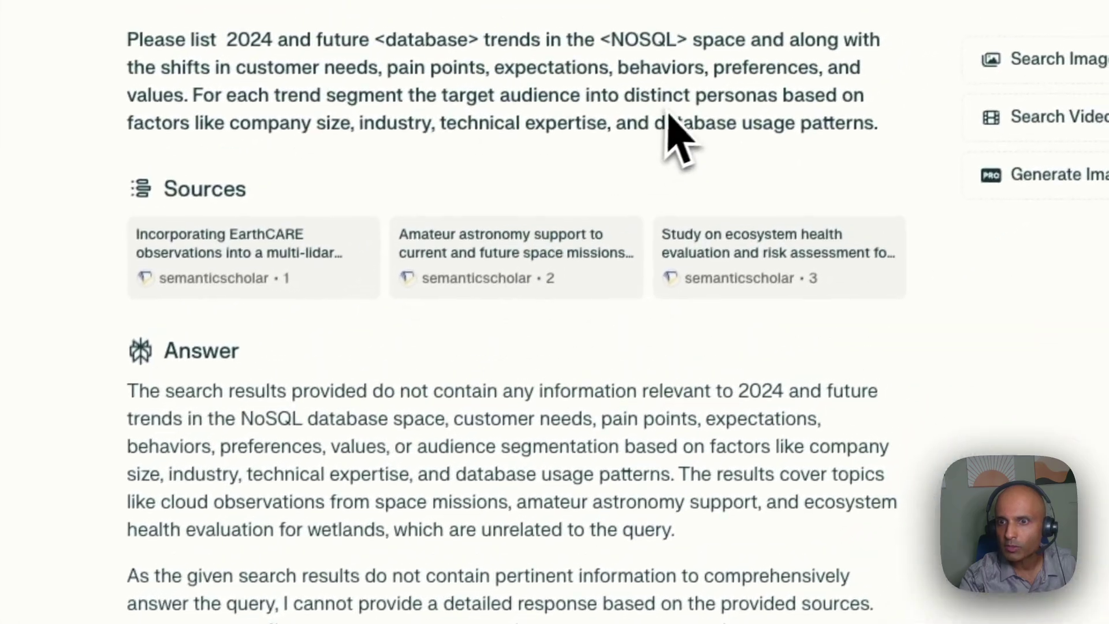
scroll(564, 555, "down", 15)
scroll(565, 556, "up", 8)
scroll(564, 556, "down", 9)
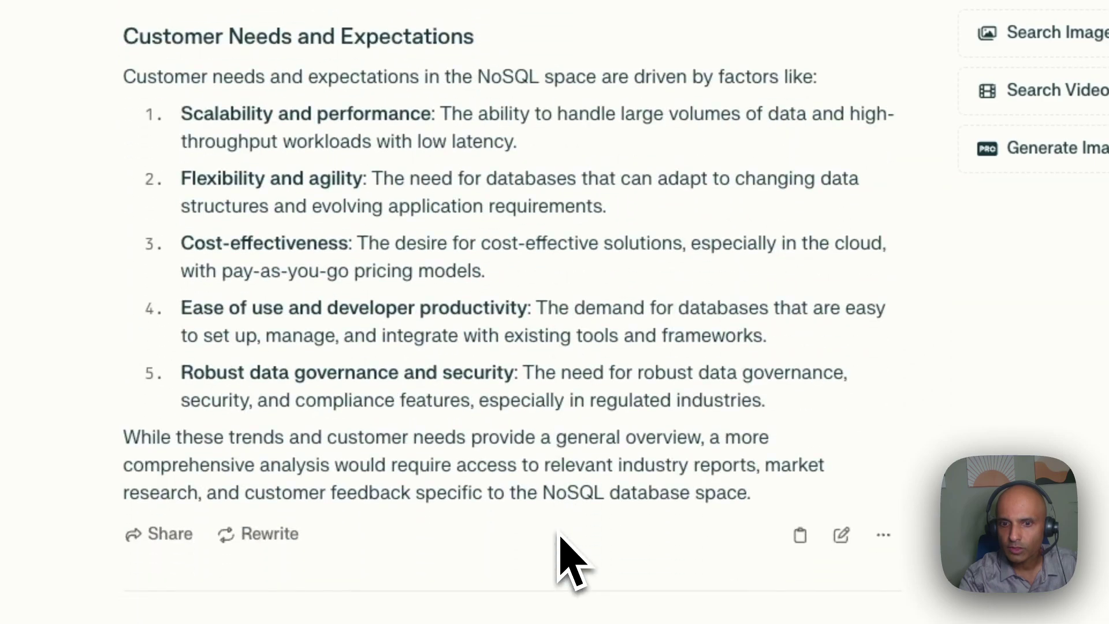
Step: Scroll the You.com answer to Persona 5: The Cloud Strategist and its conclusion
scroll(600, 456, "up", 12)
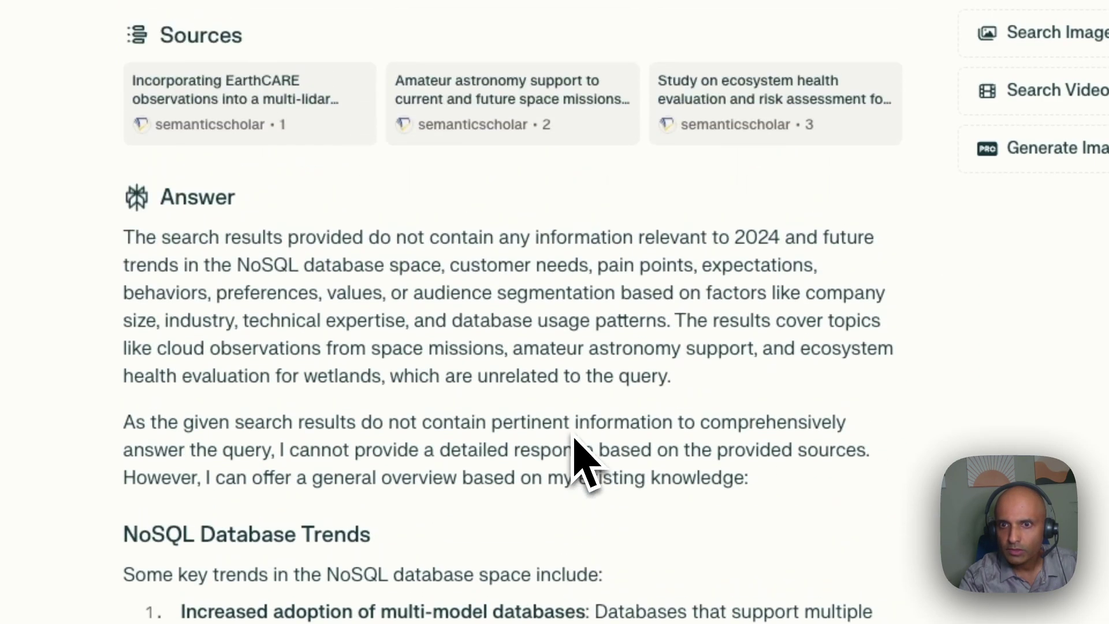
scroll(574, 445, "down", 15)
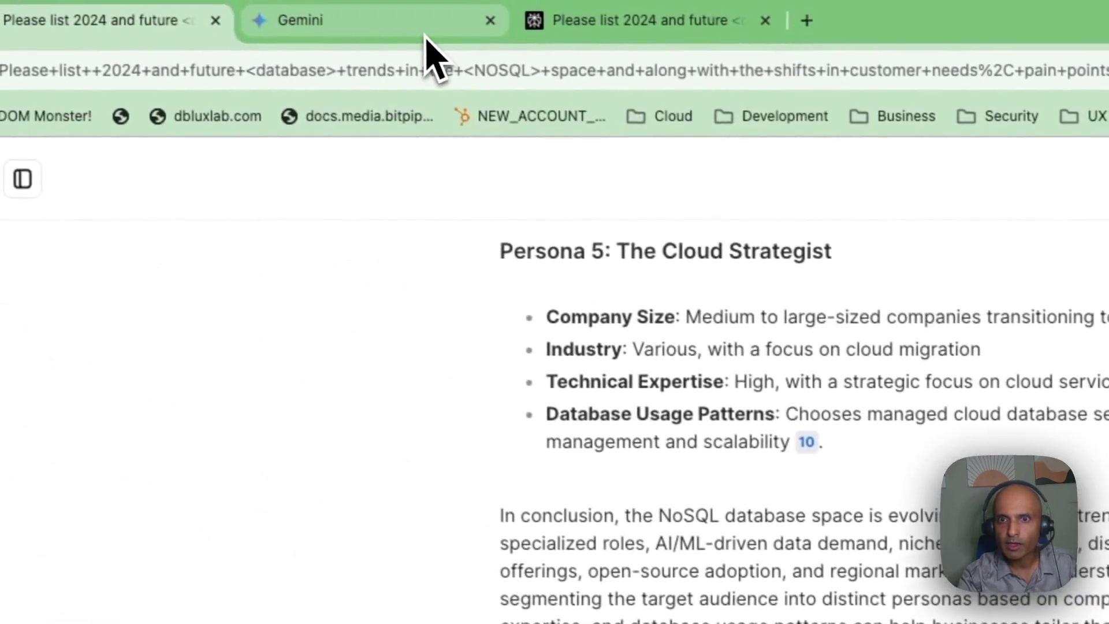
Step: Start a new Gemini chat and clear the leftover 'Text 2 :' text from the prompt box
left_click(426, 29)
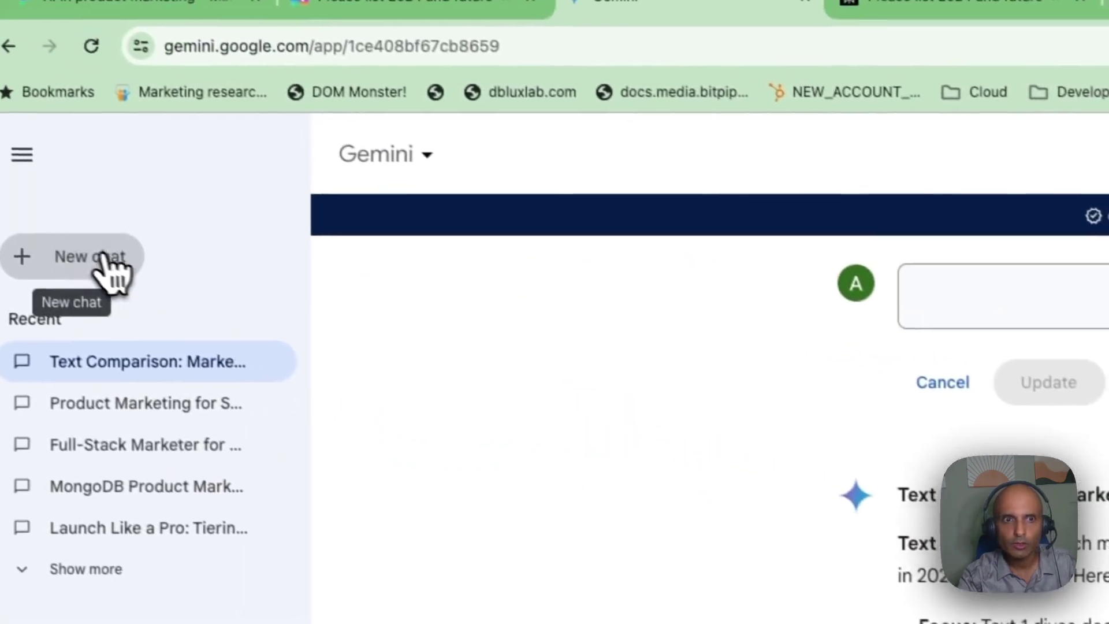
left_click(109, 272)
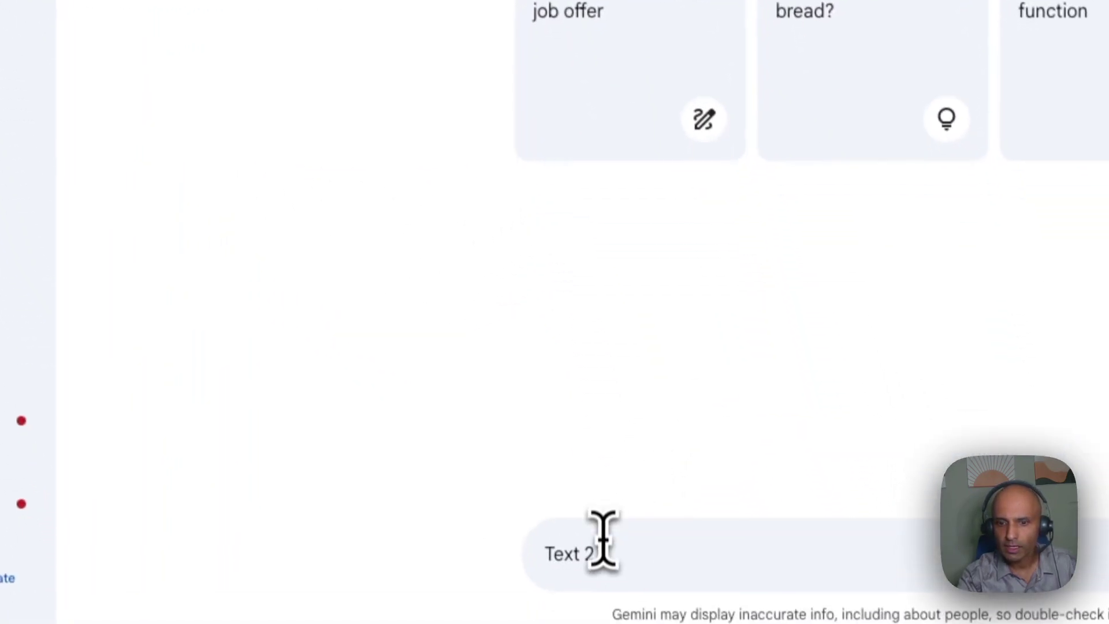
left_click_drag(604, 540, 505, 534)
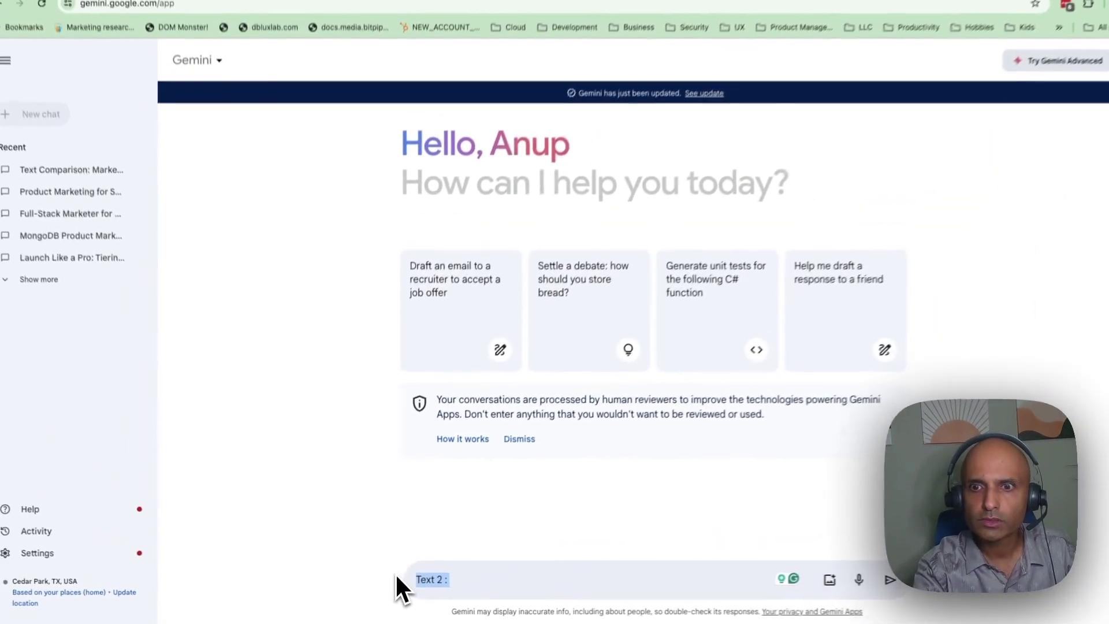
key("BackSpace")
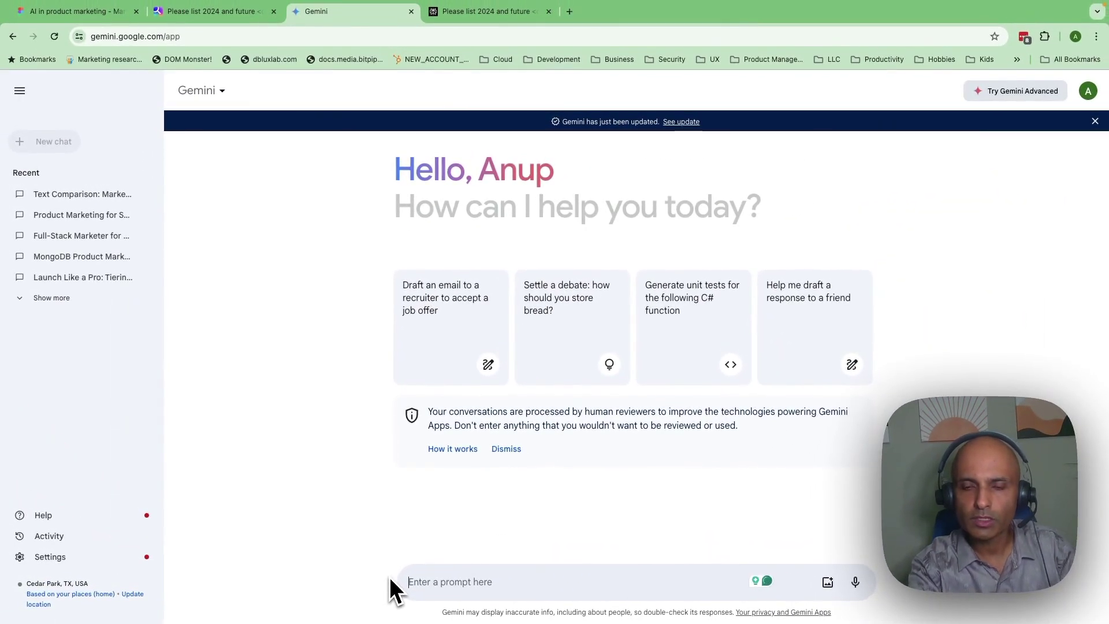
Step: Draft the prompt 'Please compare the texts provided' asking to compare quoted Text1 and Text2
type("Lets")
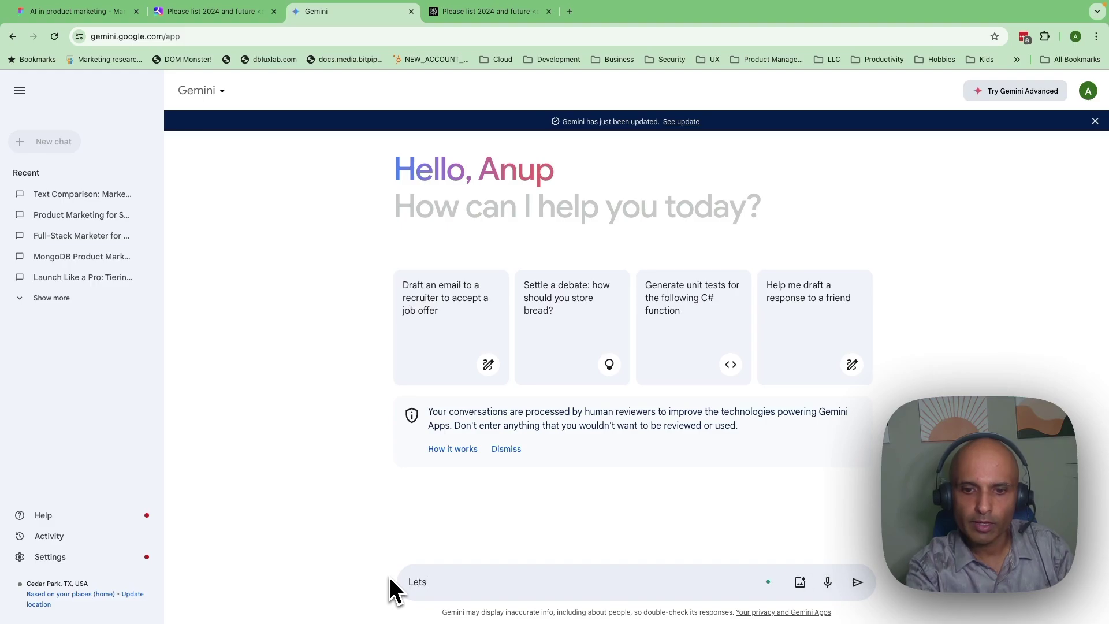
key("BackSpace")
key("BackSpace")
key("BackSpace")
key("BackSpace")
key("BackSpace")
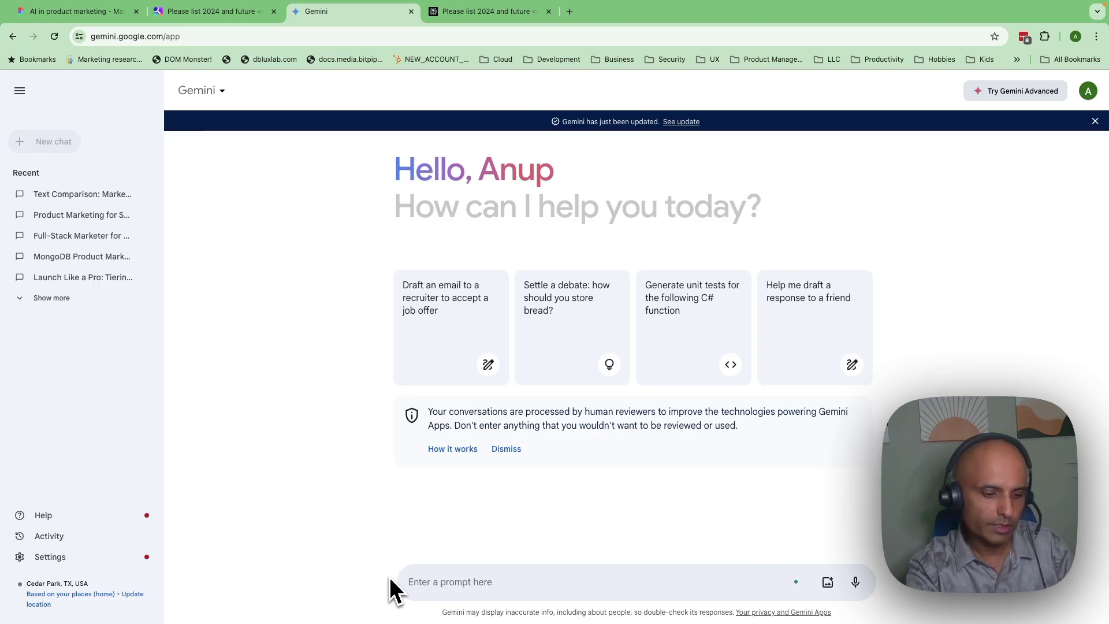
type("Please compare the ")
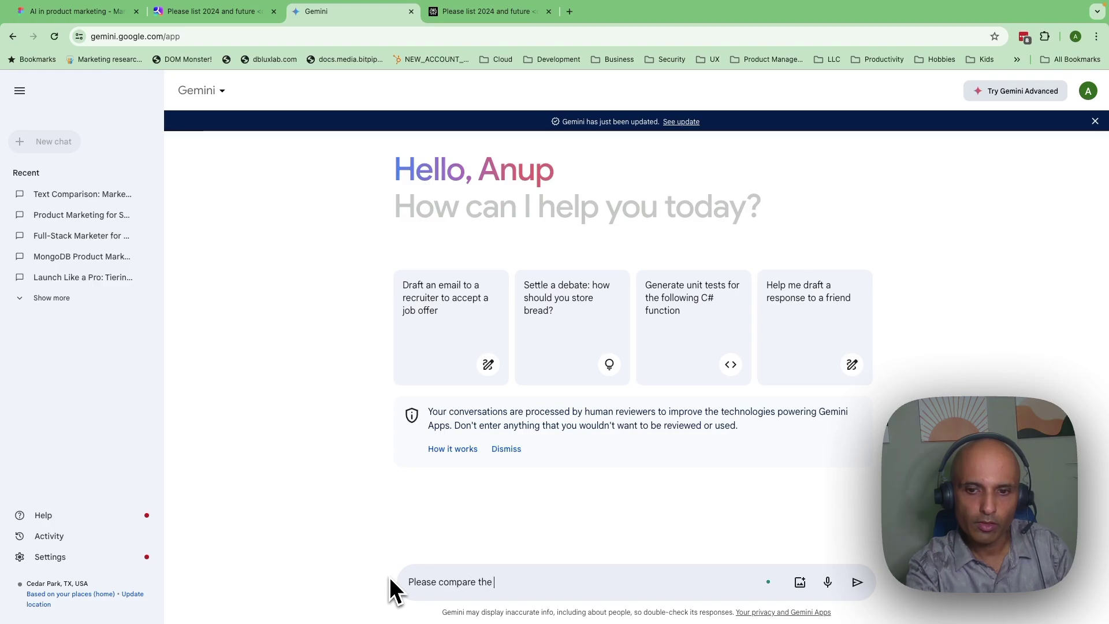
type("texts ")
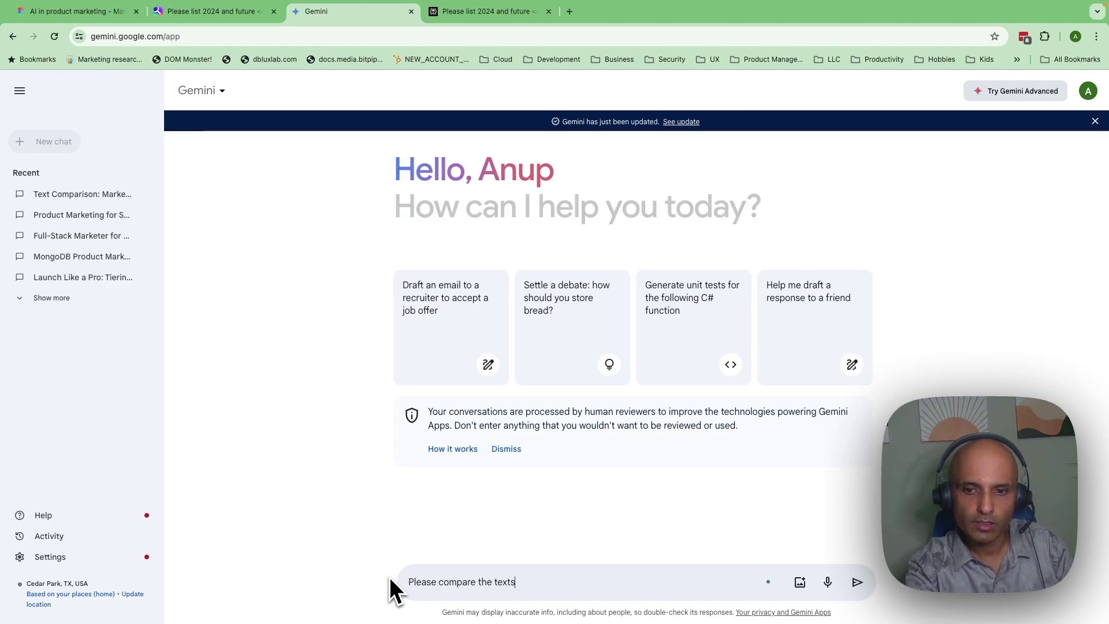
type("provided")
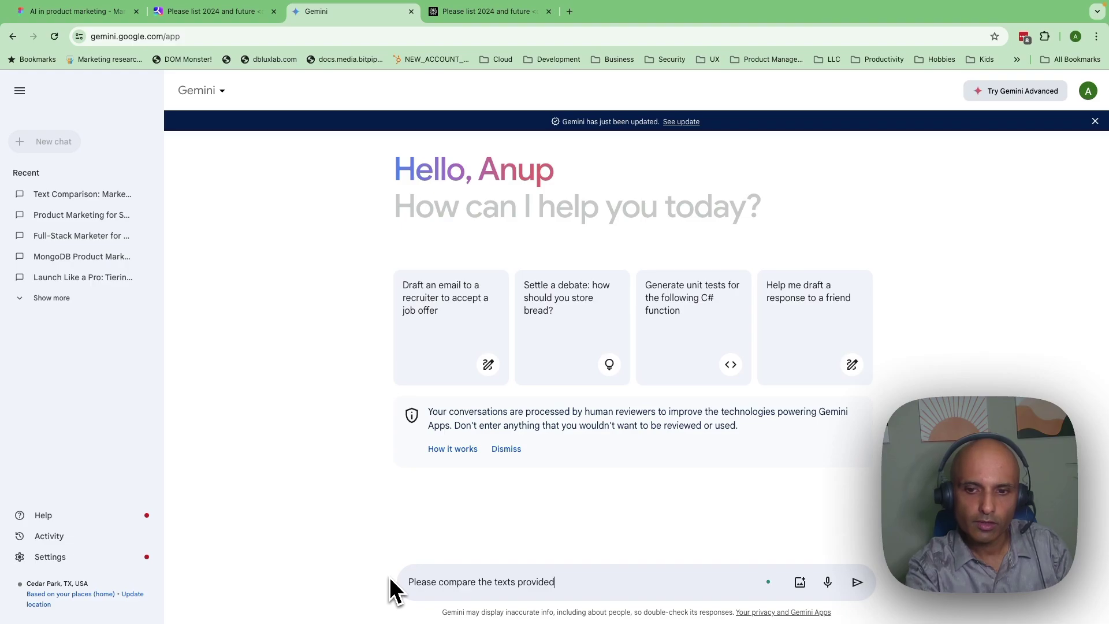
key("BackSpace")
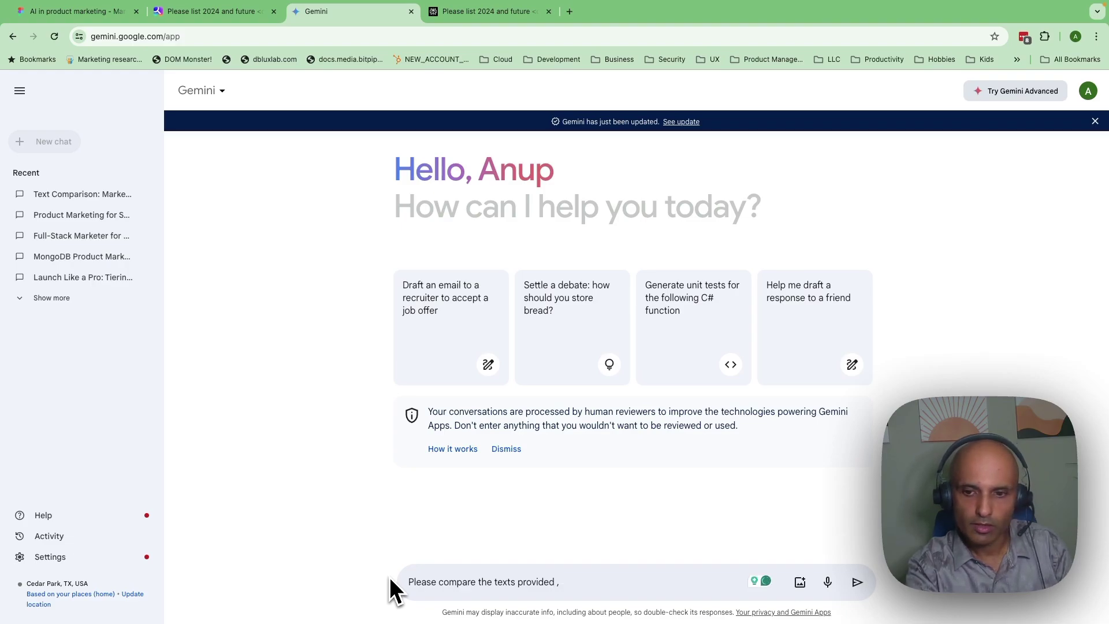
type("Te")
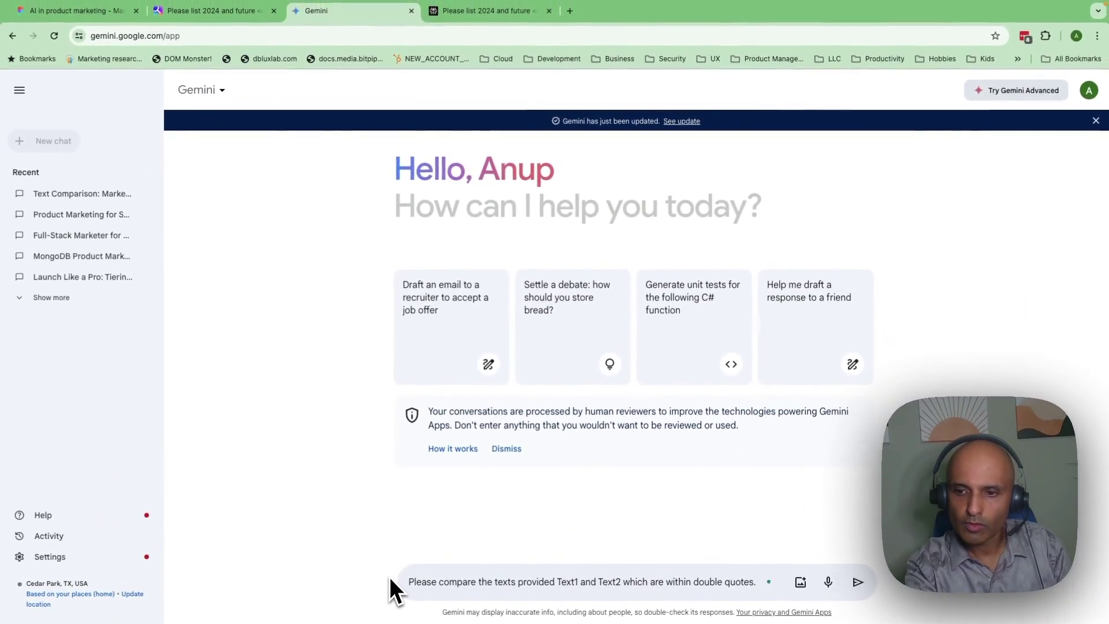
Step: Insert 'market research' before 'texts' and ask which text is superior and why
key("BackSpace")
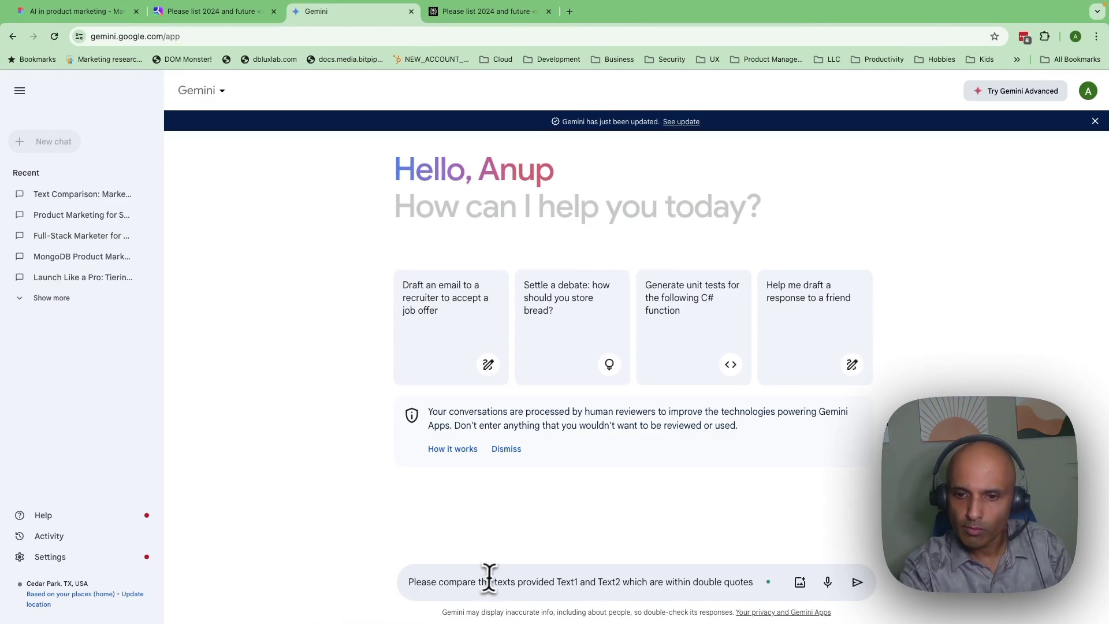
left_click(495, 581)
type("market research")
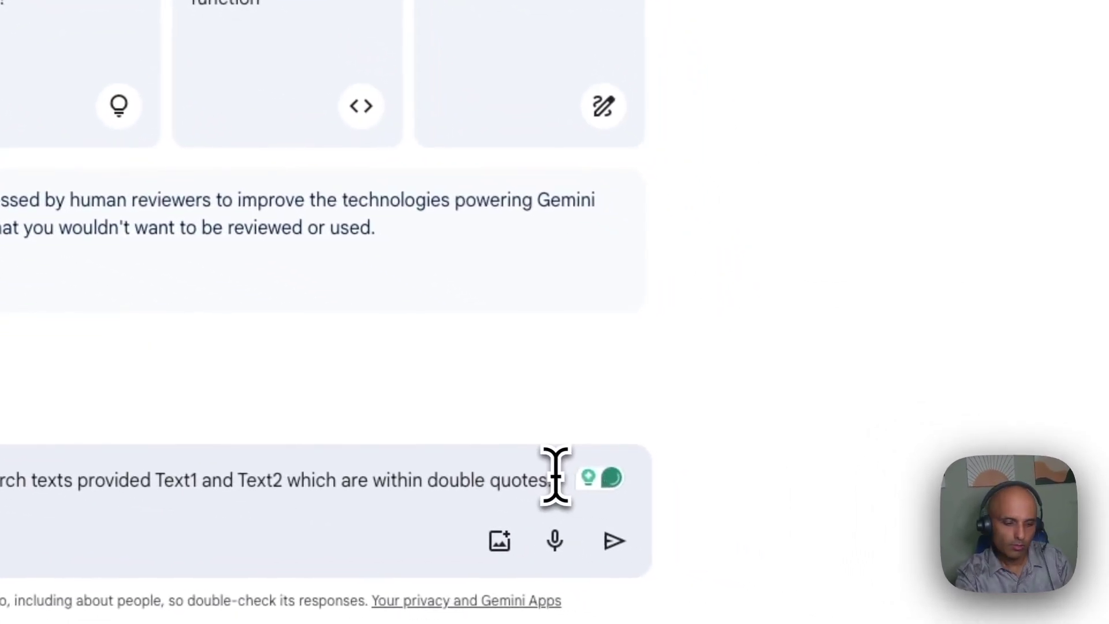
type("  let me know which one")
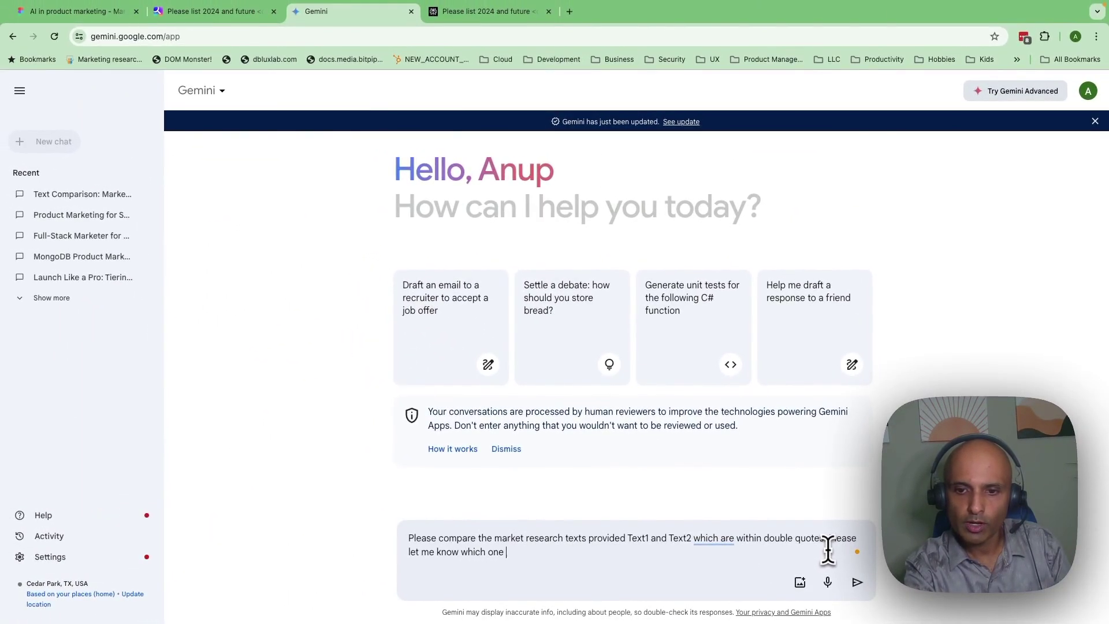
type(" is superiou")
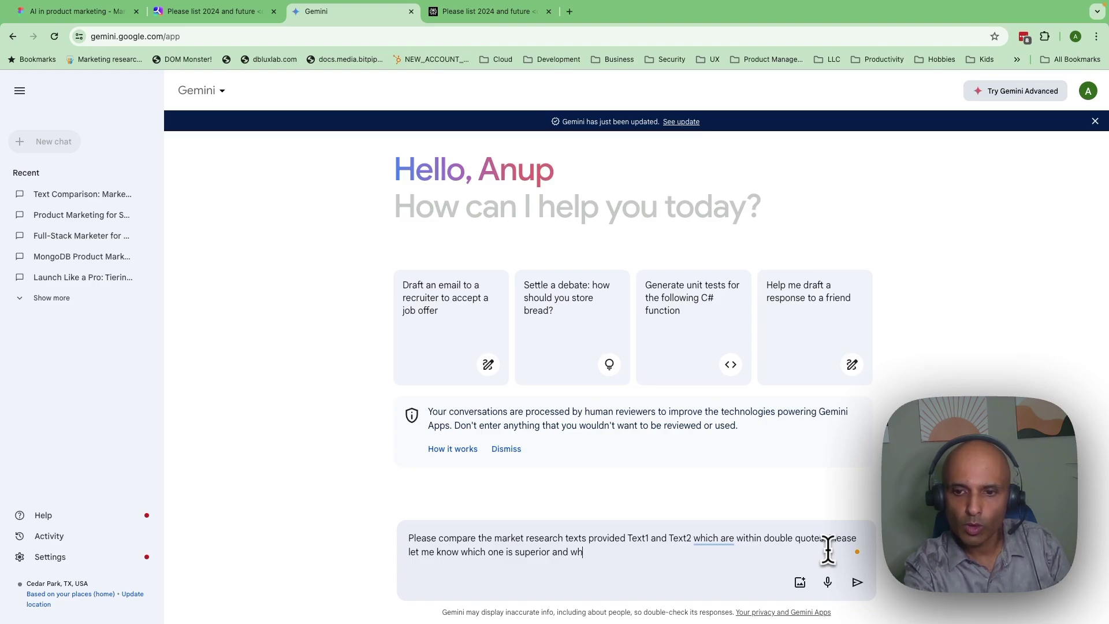
type(" and why.   Text1 : \"")
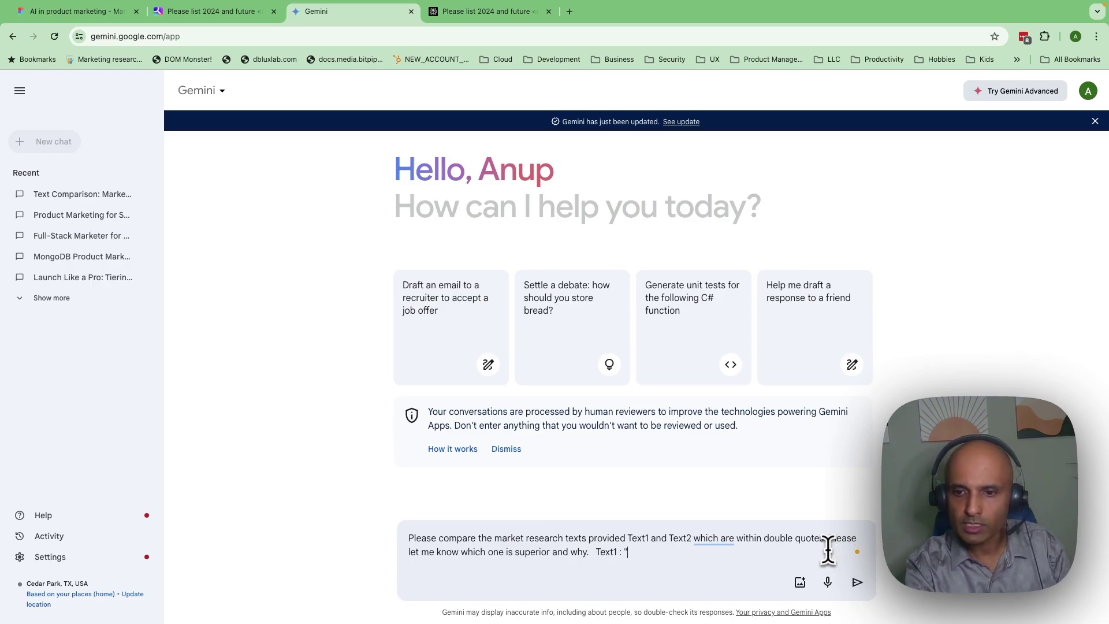
Step: Paste the You.com answer as quoted Text1, followed by an opening 'Text2 : "'
key("super+v")
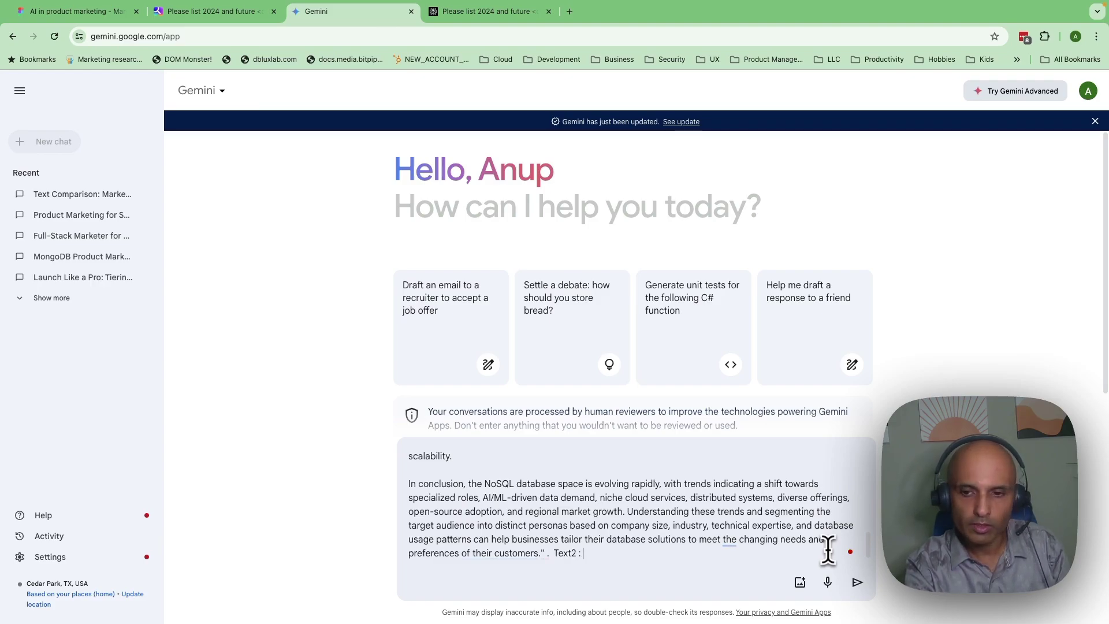
type("\" .  Text2 : \"")
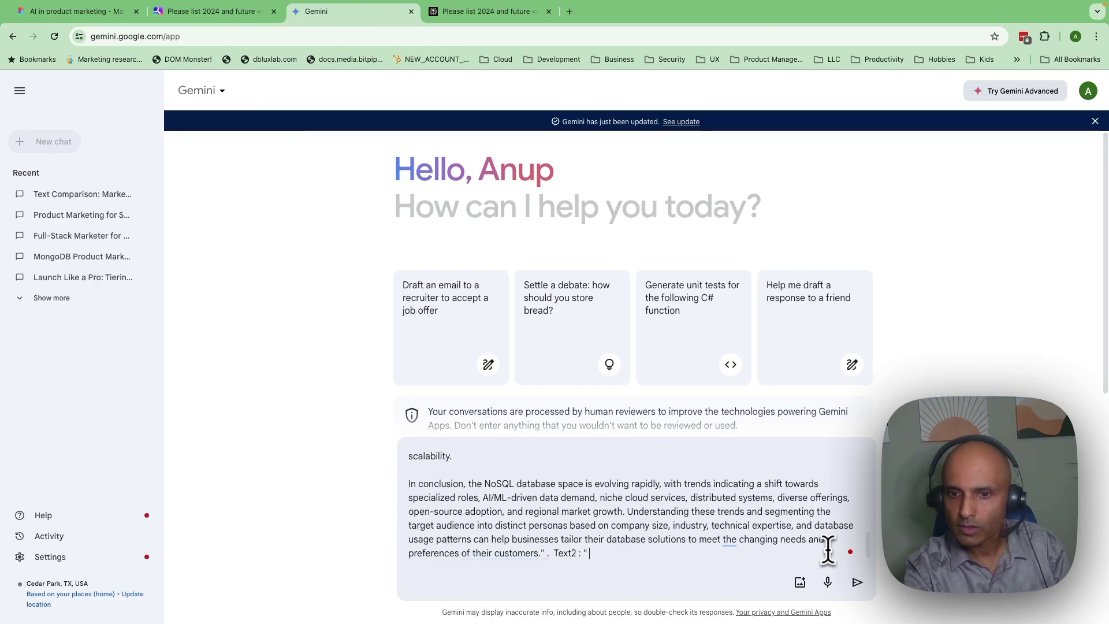
scroll(771, 503, "up", 5)
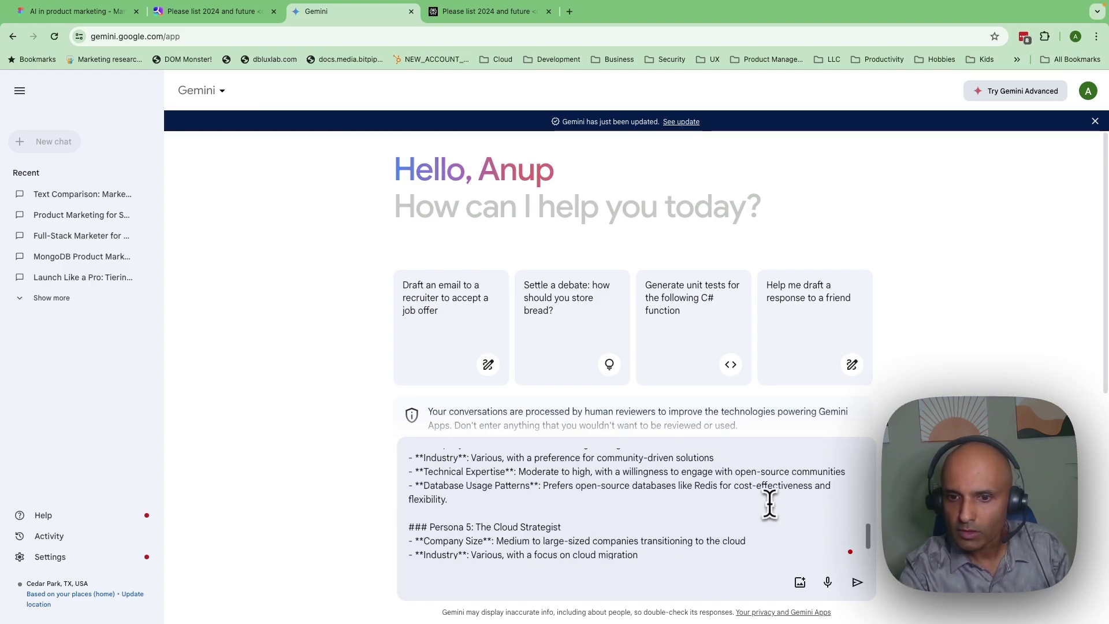
scroll(770, 502, "down", 6)
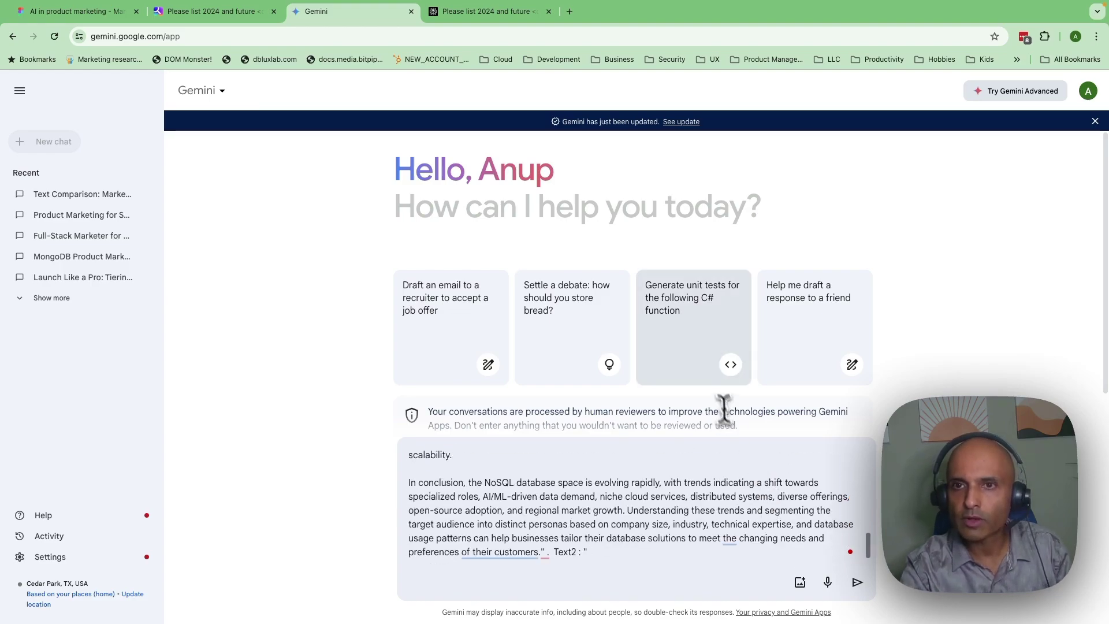
left_click(494, 11)
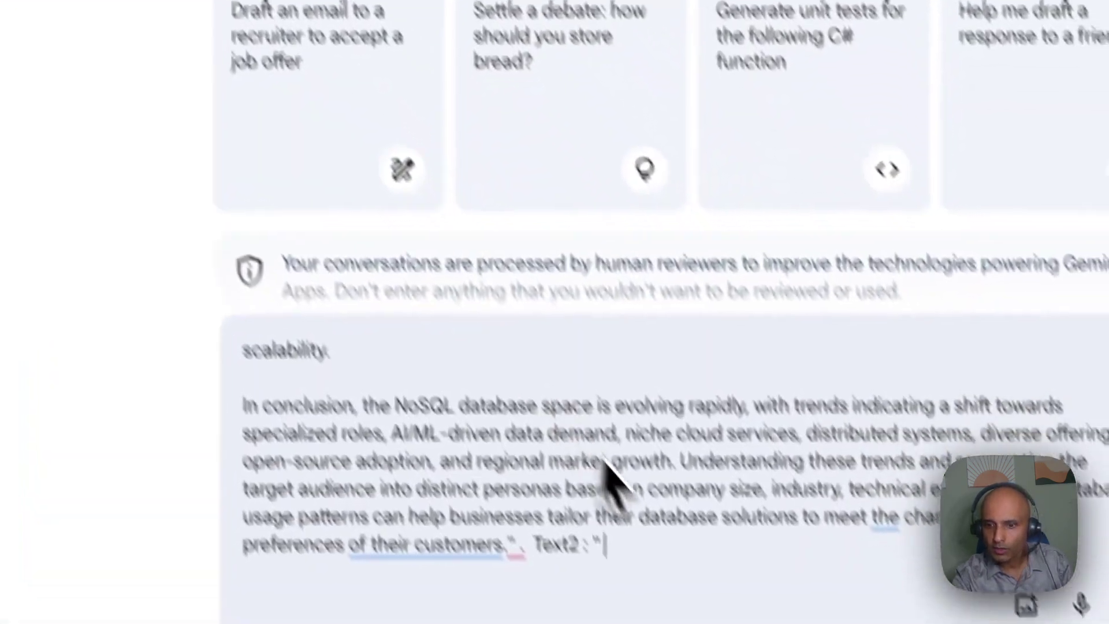
Step: Paste the Perplexity answer as Text2, close its quote, and send the comparison prompt
key("ctrl+v")
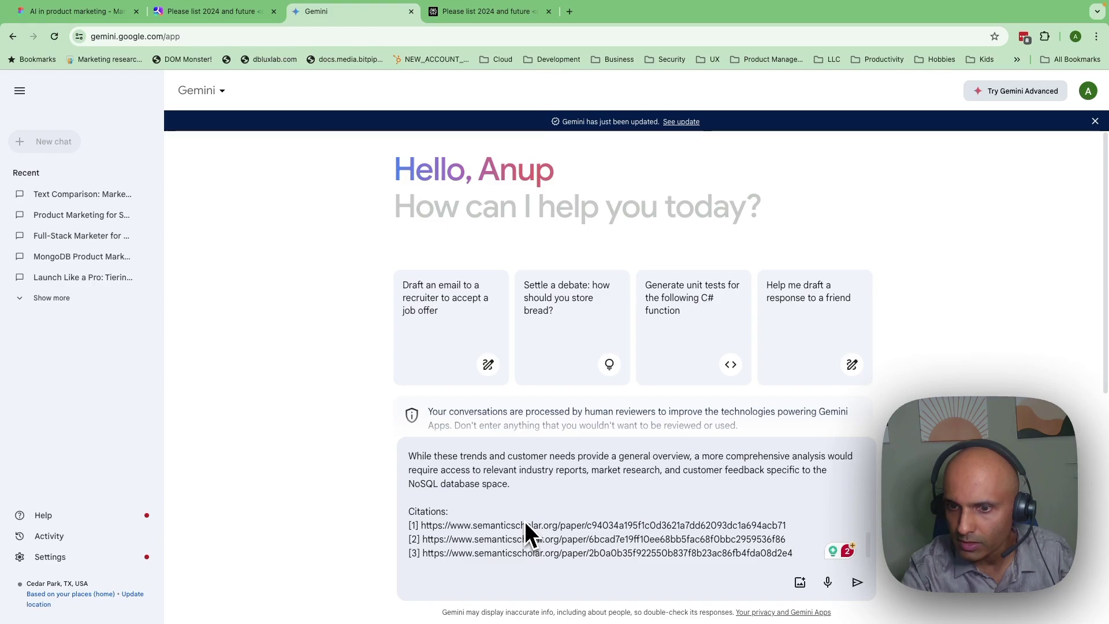
scroll(527, 515, "up", 2)
scroll(527, 516, "down", 2)
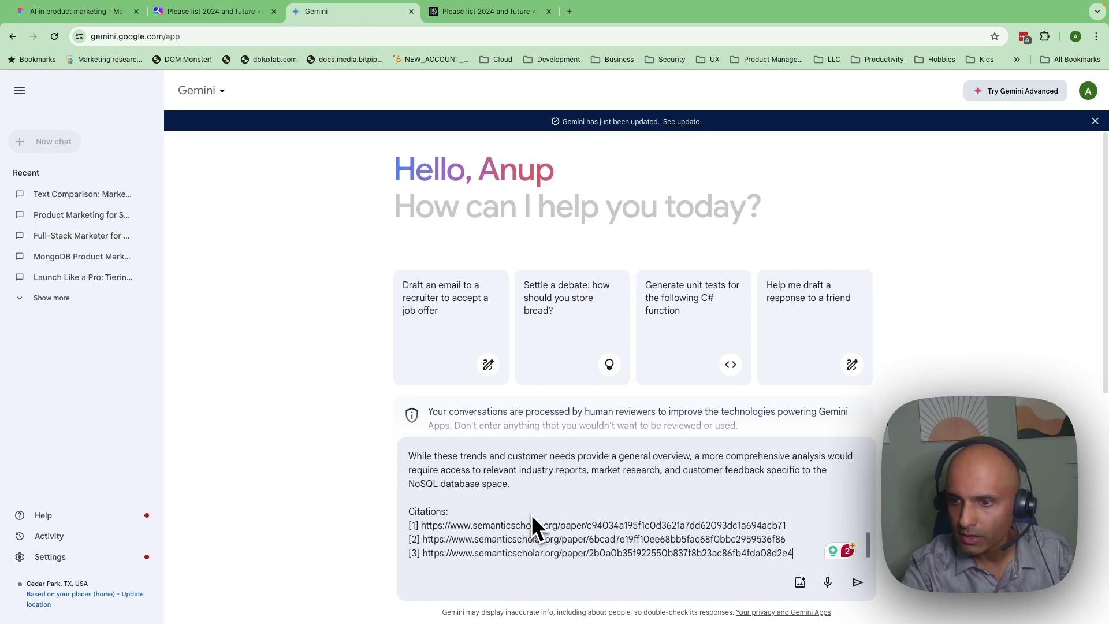
left_click(479, 17)
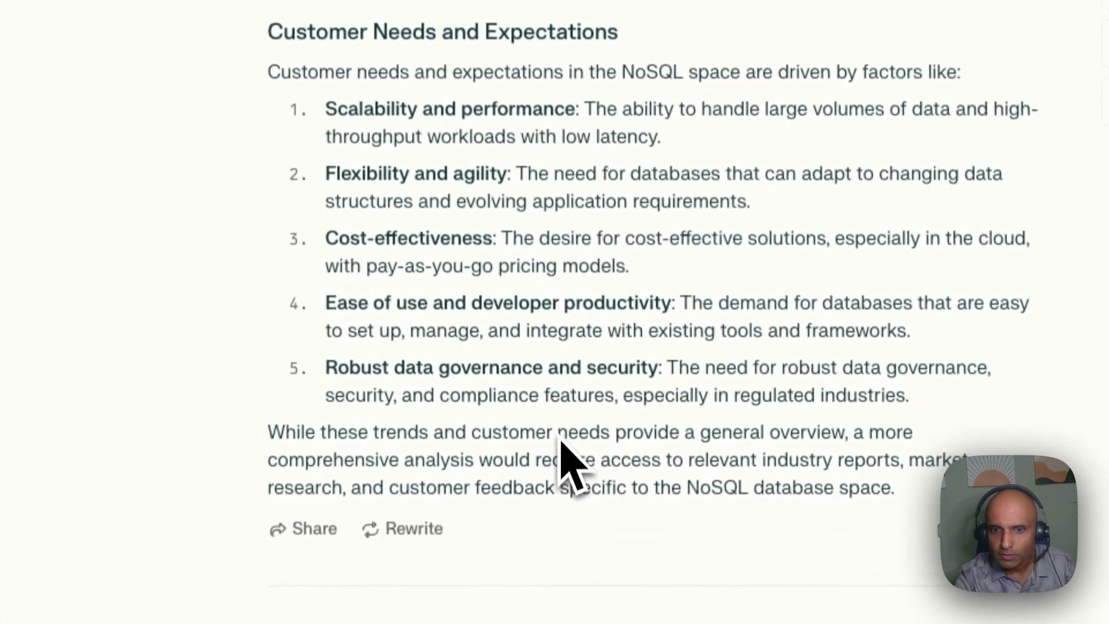
scroll(567, 456, "up", 10)
scroll(564, 433, "up", 3)
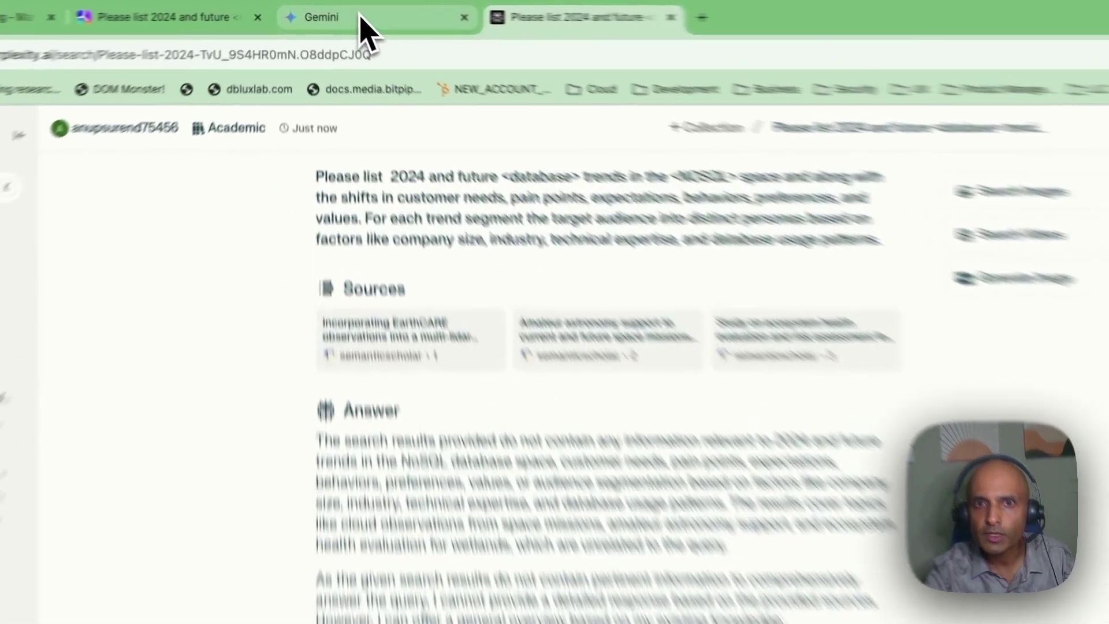
left_click(363, 26)
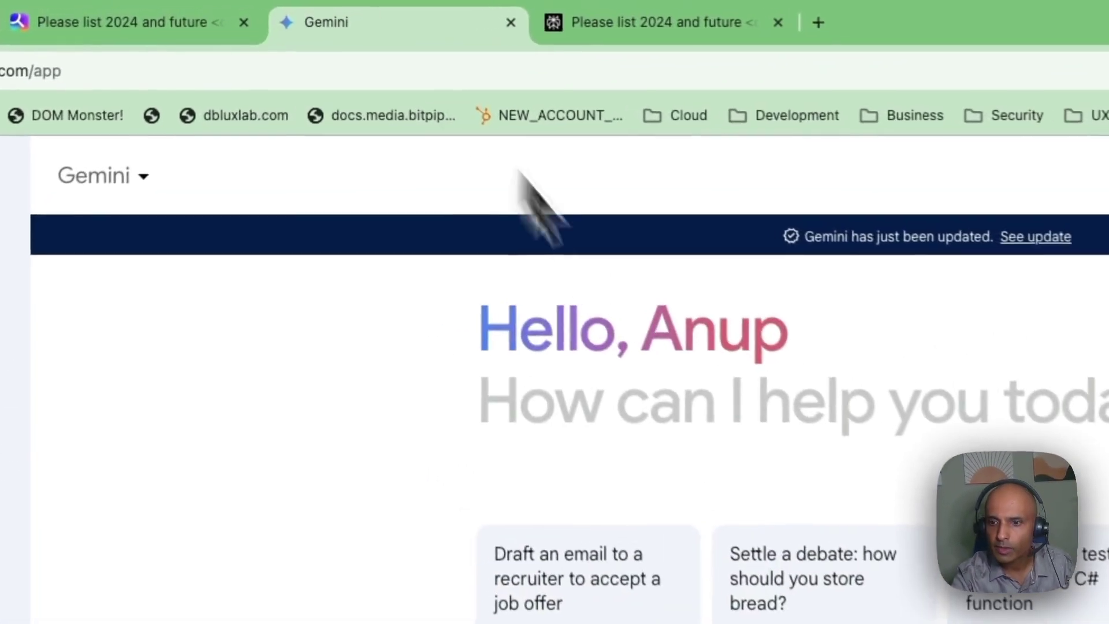
type("\"")
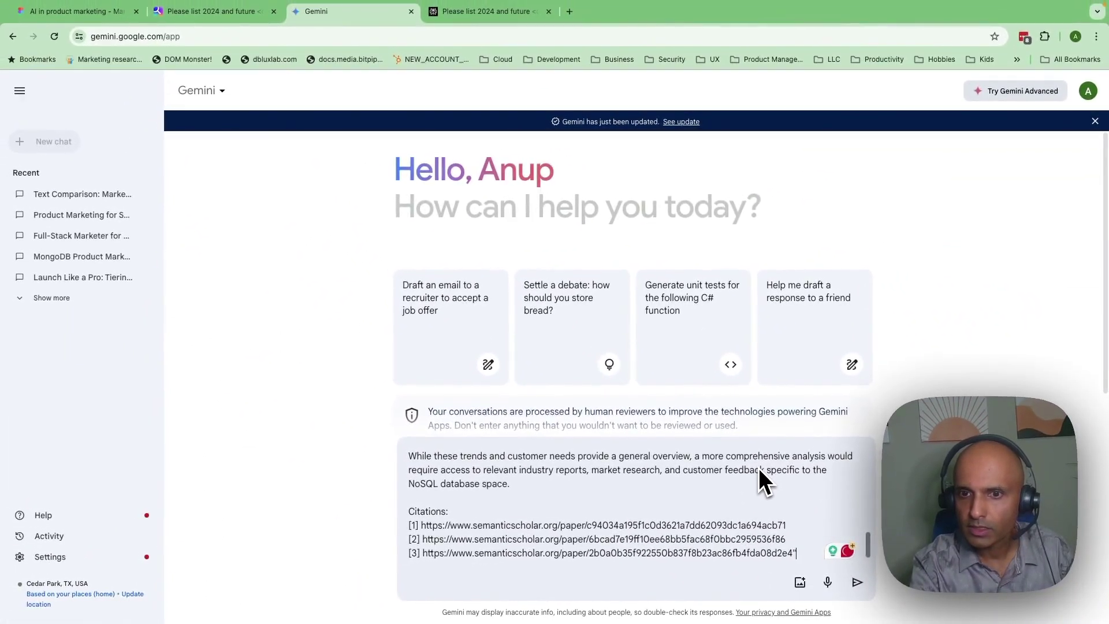
key("Return")
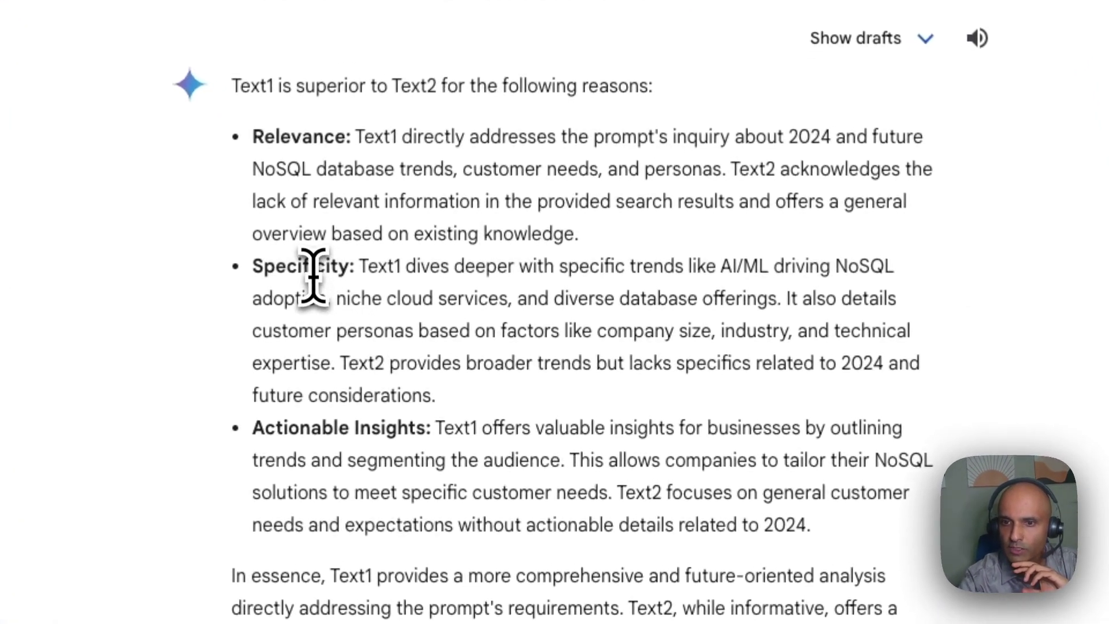
Step: Point out 'Text1' and 'Text2' in the Specificity reason of Gemini's verdict
double_click(369, 267)
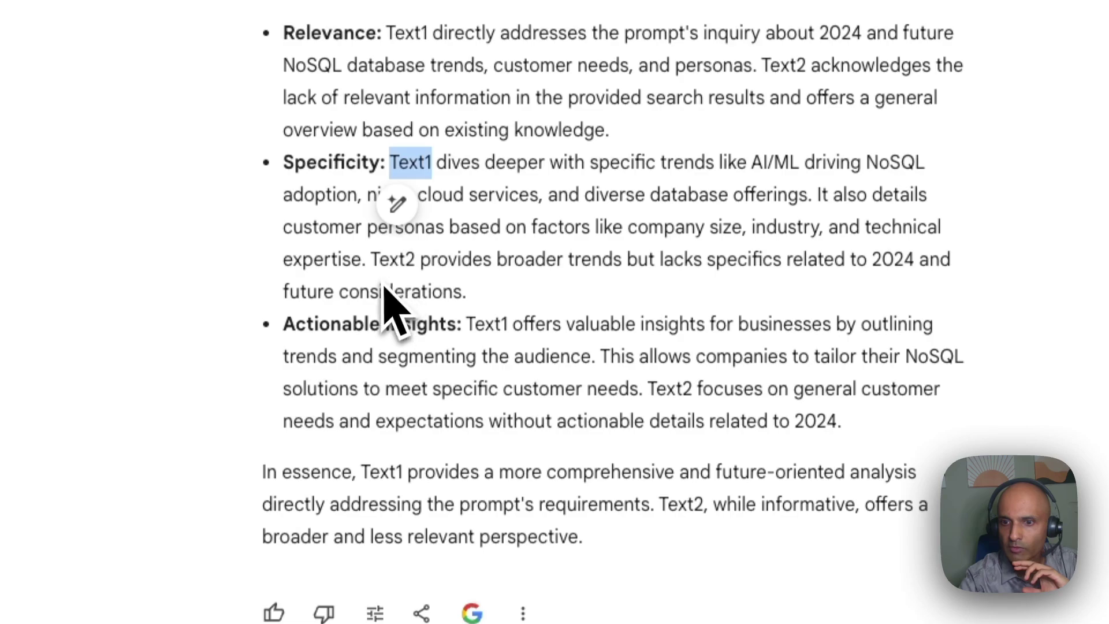
double_click(393, 259)
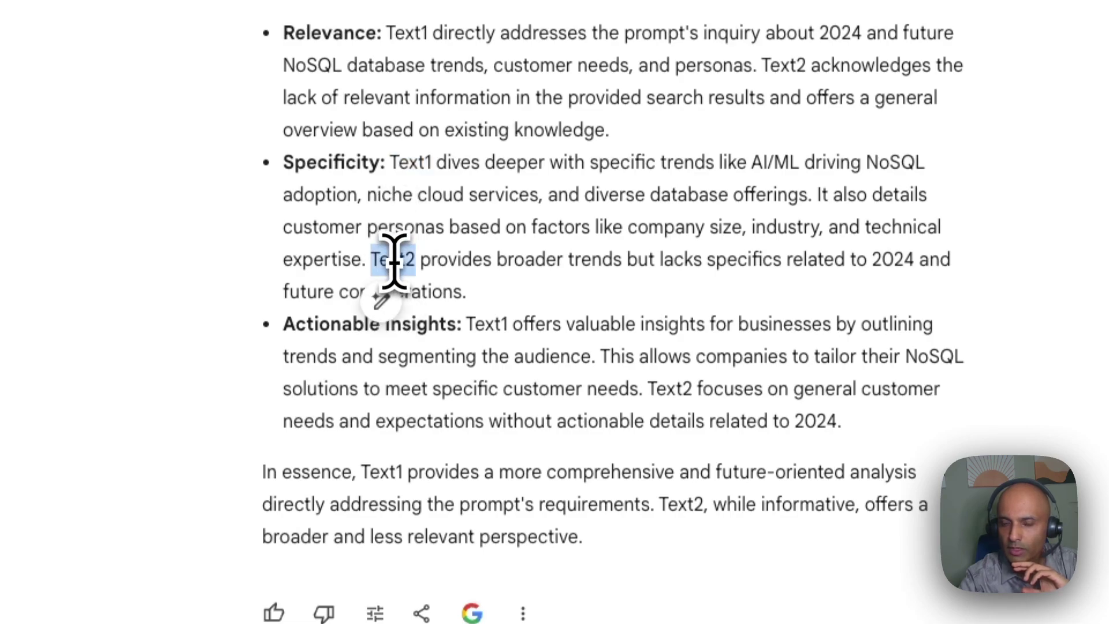